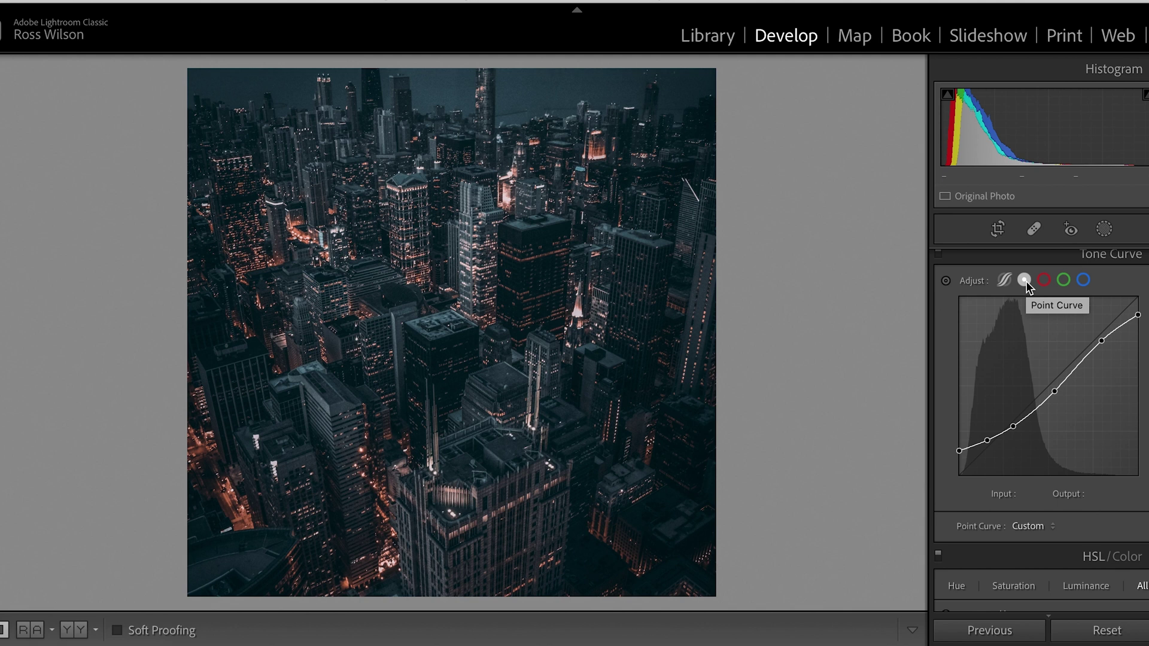
Review the red, green and blue channel curves in the Point Curve.
{"action": "left_click", "coordinate": [1045, 281]}
{"action": "left_click", "coordinate": [1064, 280]}
{"action": "left_click", "coordinate": [1083, 280]}
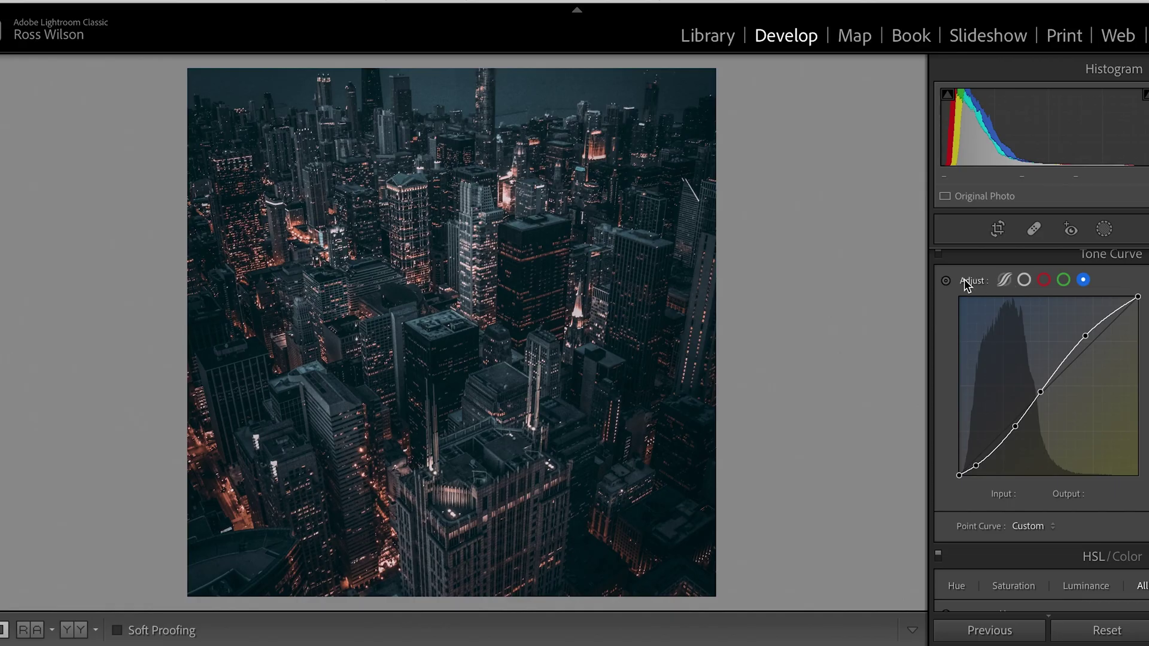
Compare the cityscape with the Tone Curve panel switched off and back on.
{"action": "scroll", "coordinate": [964, 279], "scroll_direction": "up", "scroll_amount": 1}
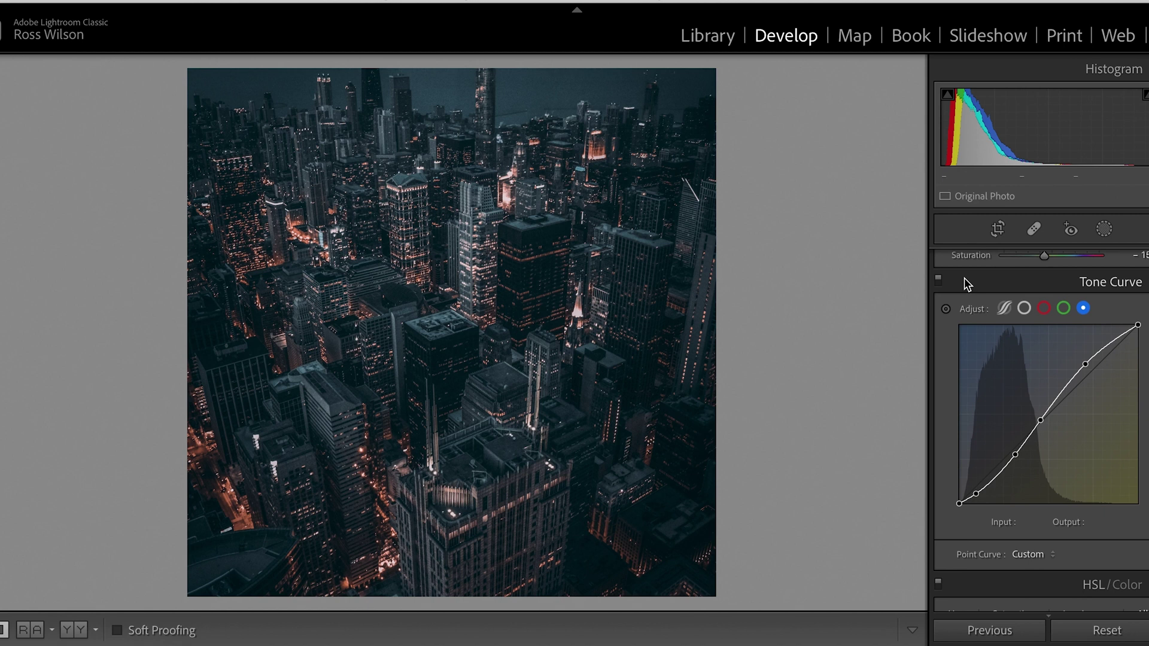
{"action": "left_click", "coordinate": [938, 279]}
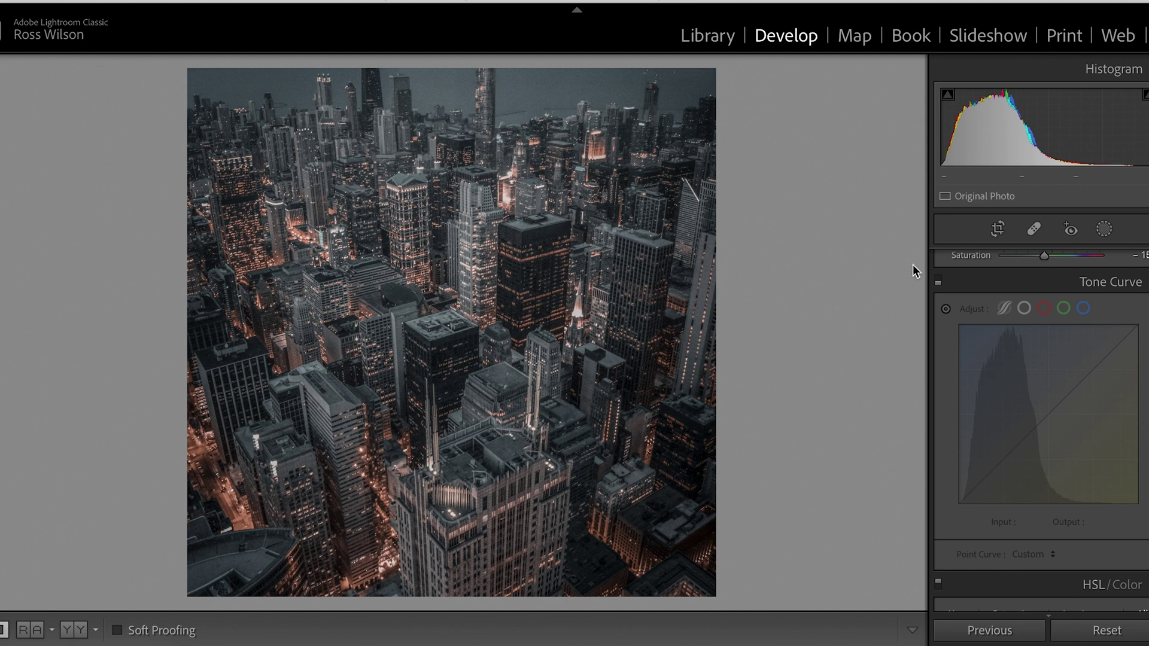
{"action": "left_click", "coordinate": [937, 280]}
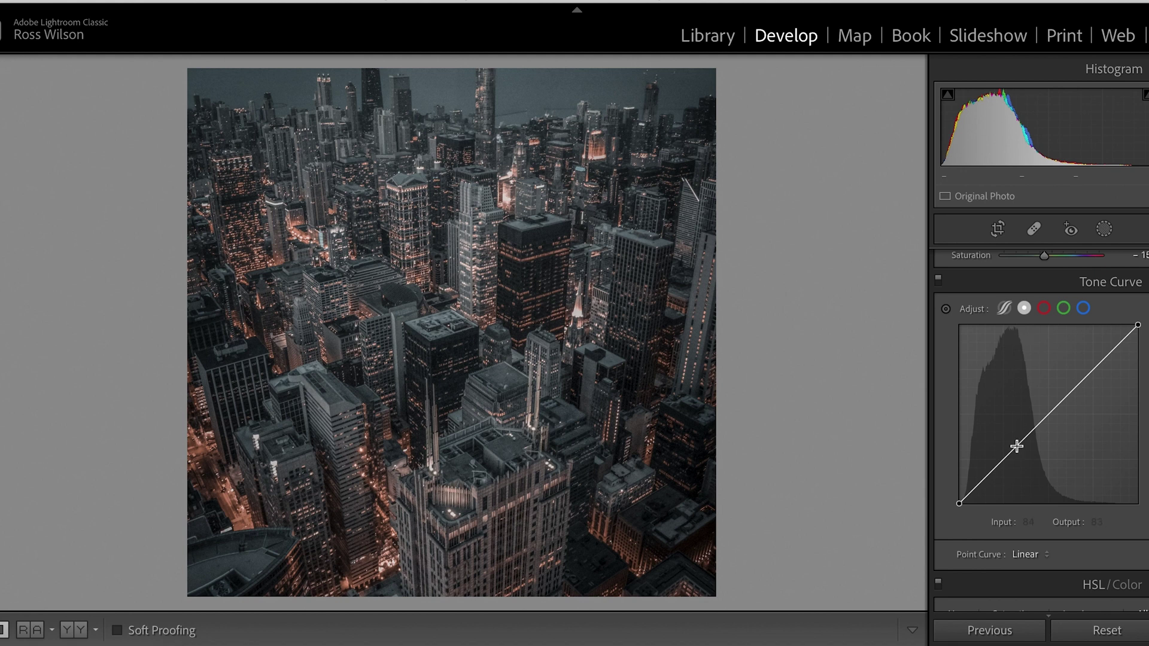
Build an RGB S-curve with darker shadows and brighter highlights, lifting the black point to output 21.
{"action": "left_click", "coordinate": [1003, 459]}
{"action": "left_click", "coordinate": [1051, 412]}
{"action": "left_click", "coordinate": [1093, 370]}
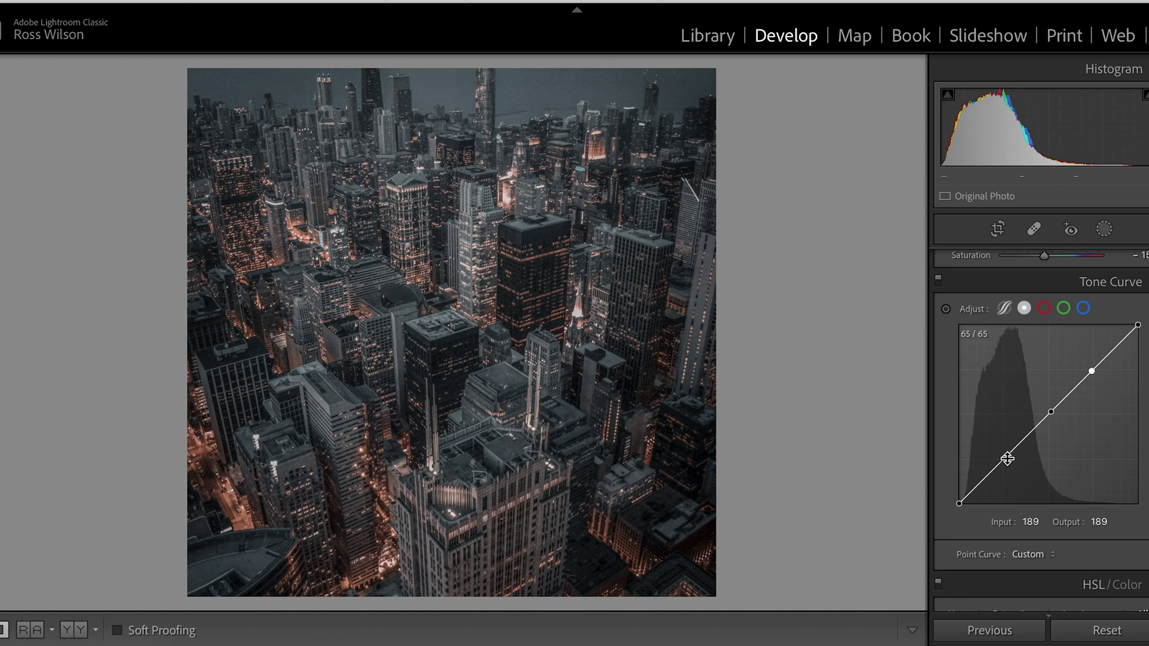
{"action": "left_click_drag", "start_coordinate": [1004, 459], "coordinate": [1003, 468]}
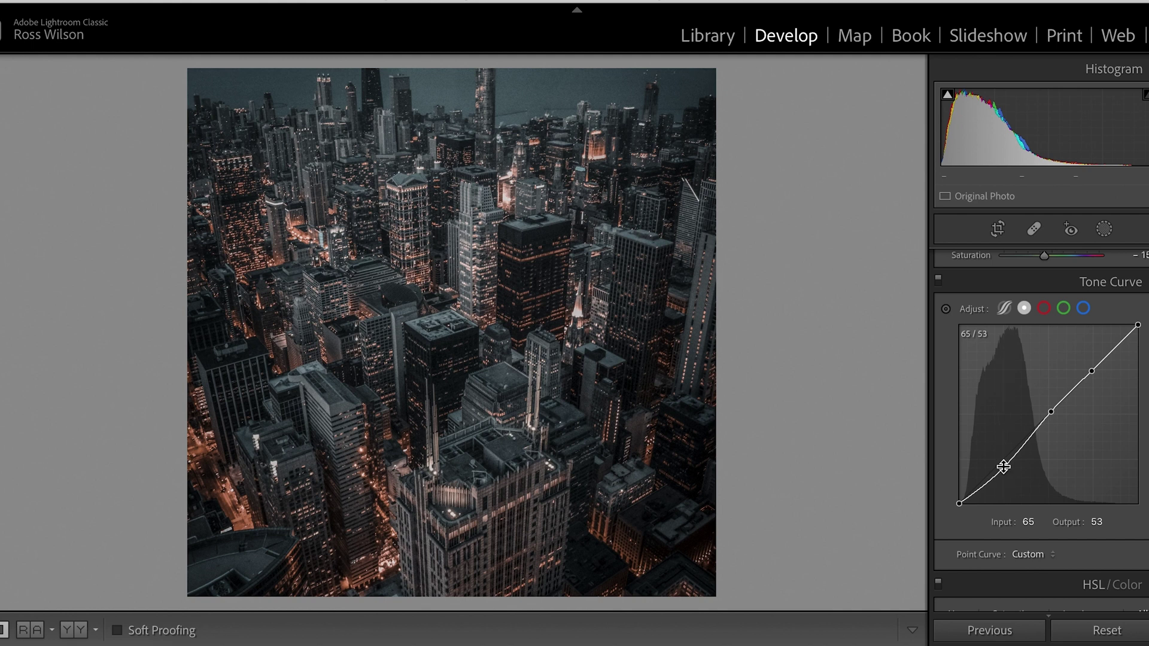
{"action": "left_click_drag", "start_coordinate": [1094, 371], "coordinate": [1090, 363]}
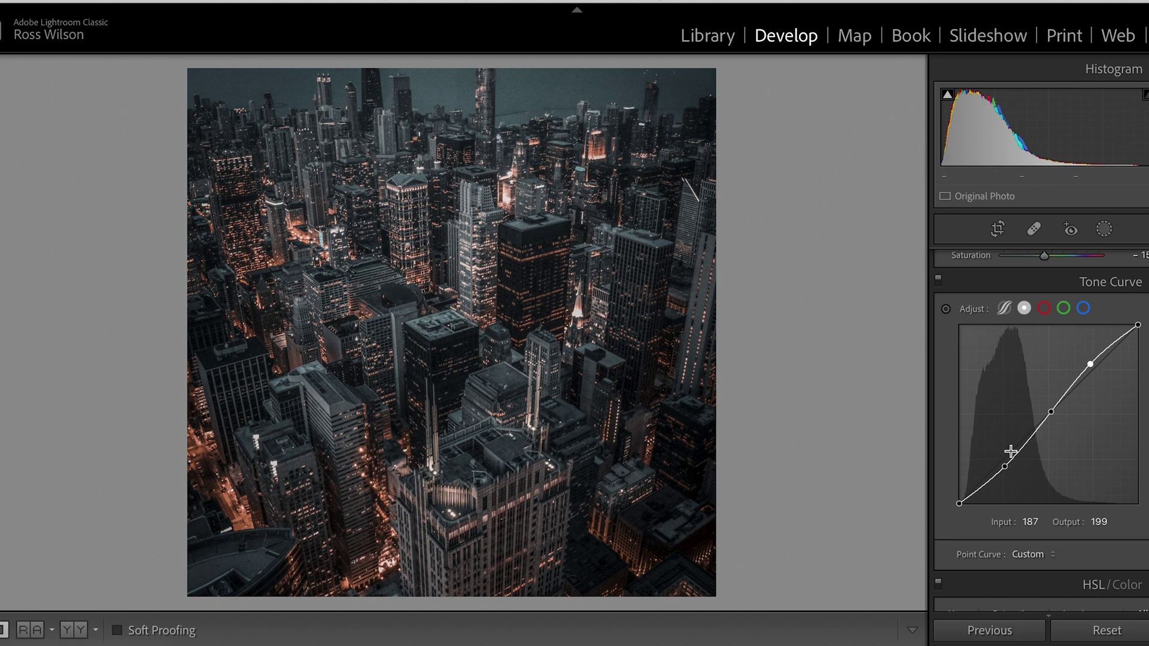
{"action": "left_click_drag", "start_coordinate": [1005, 467], "coordinate": [1006, 470]}
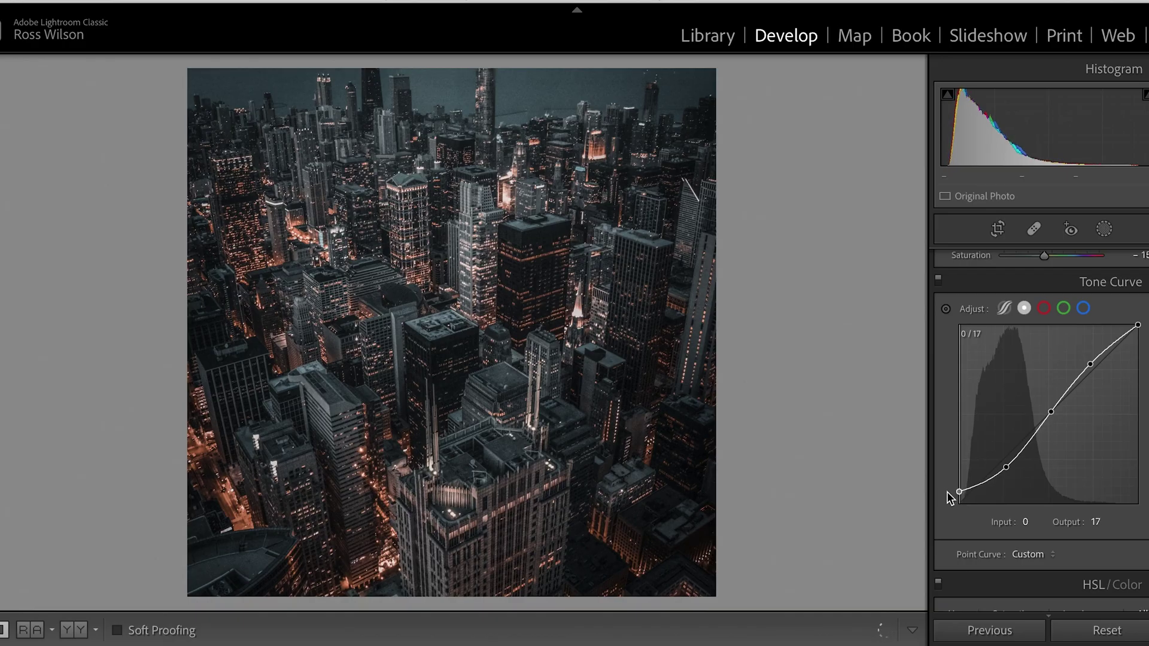
{"action": "left_click_drag", "start_coordinate": [947, 491], "coordinate": [896, 490]}
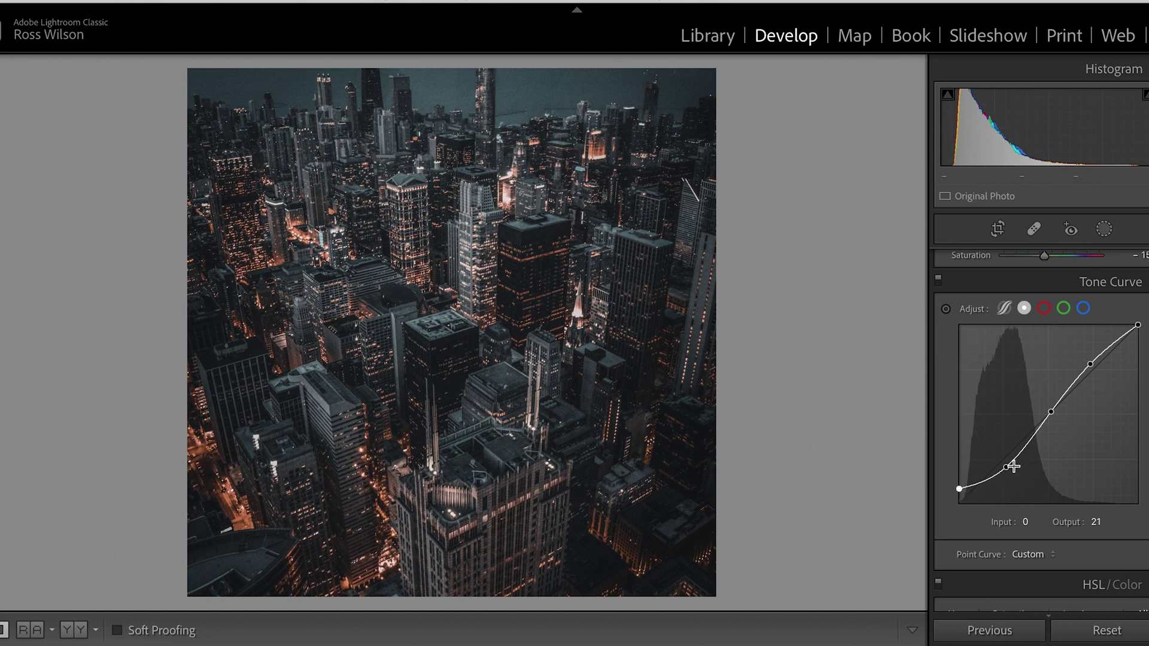
Move the RGB shadow point to about 80/61.
{"action": "left_click_drag", "start_coordinate": [1004, 468], "coordinate": [996, 457]}
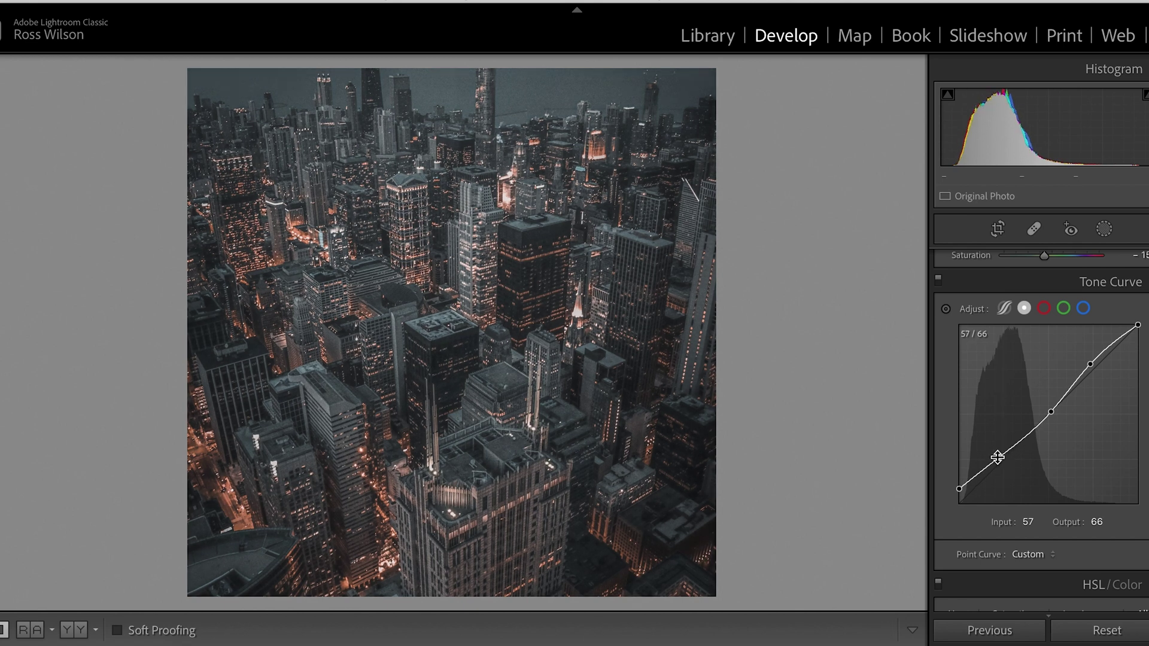
{"action": "left_click_drag", "start_coordinate": [997, 457], "coordinate": [1009, 464]}
{"action": "mouse_move", "coordinate": [960, 492]}
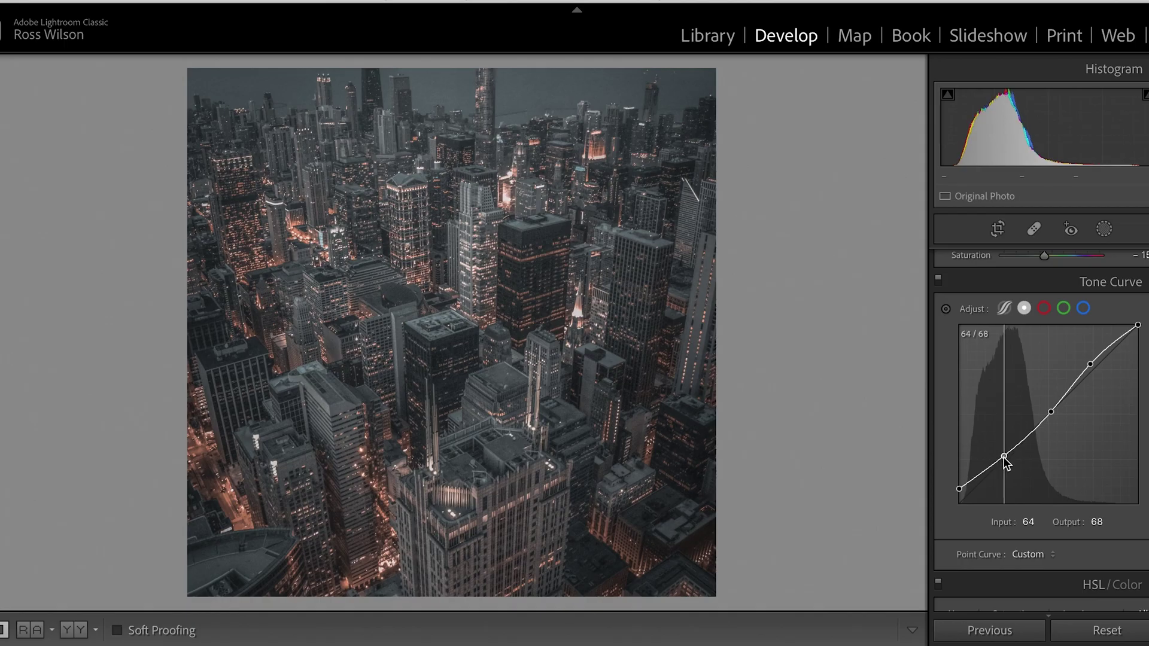
{"action": "left_click_drag", "start_coordinate": [1007, 461], "coordinate": [1012, 462]}
Add a deep-shadow RGB point near 30/32, then view the photo with the curve off.
{"action": "left_click", "coordinate": [981, 482]}
{"action": "left_click", "coordinate": [983, 483]}
{"action": "left_click_drag", "start_coordinate": [982, 482], "coordinate": [988, 486]}
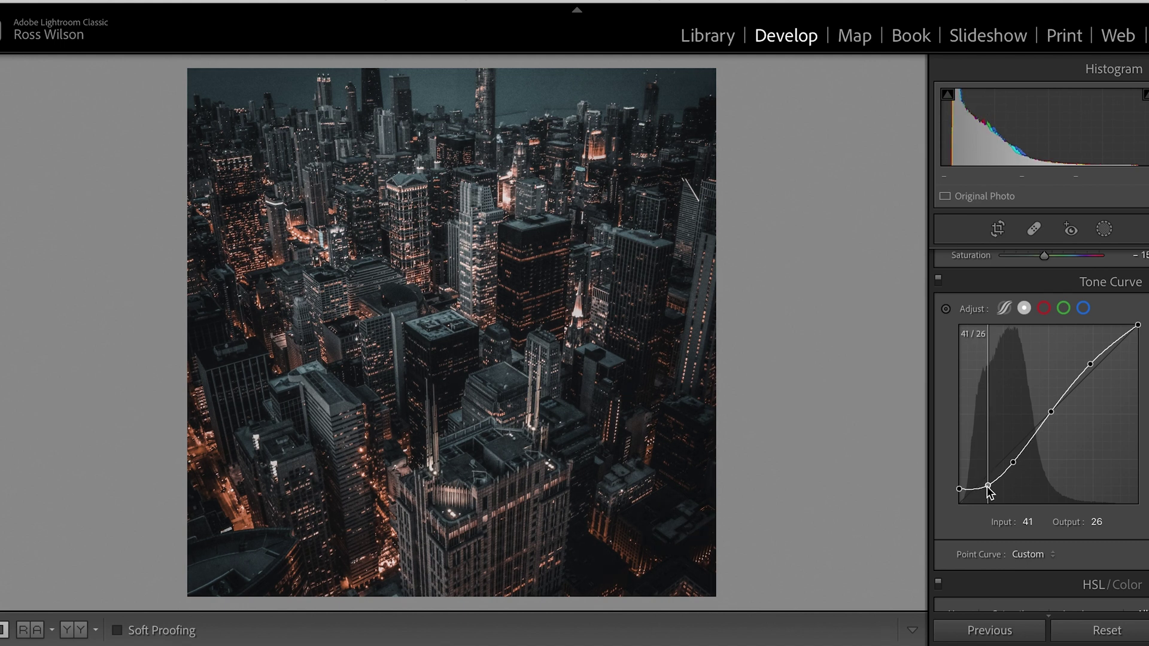
{"action": "left_click_drag", "start_coordinate": [988, 488], "coordinate": [1014, 462]}
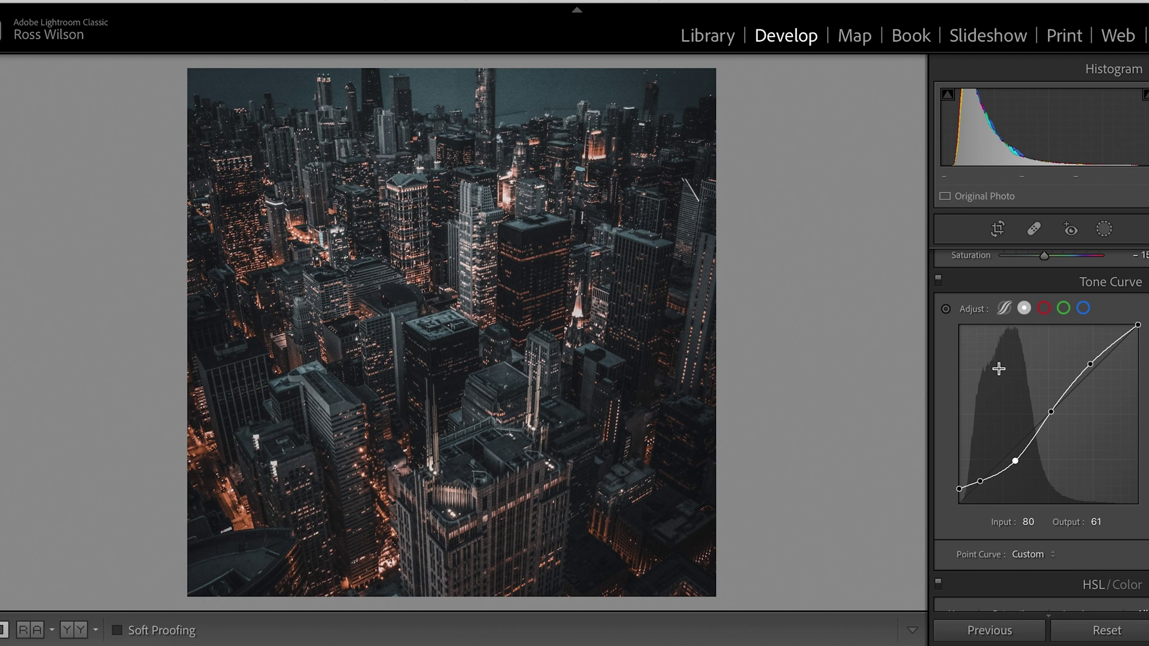
{"action": "left_click", "coordinate": [937, 279]}
Compare the curve on and off, then fine-tune the RGB midtone point.
{"action": "left_click", "coordinate": [937, 279]}
{"action": "left_click", "coordinate": [938, 279]}
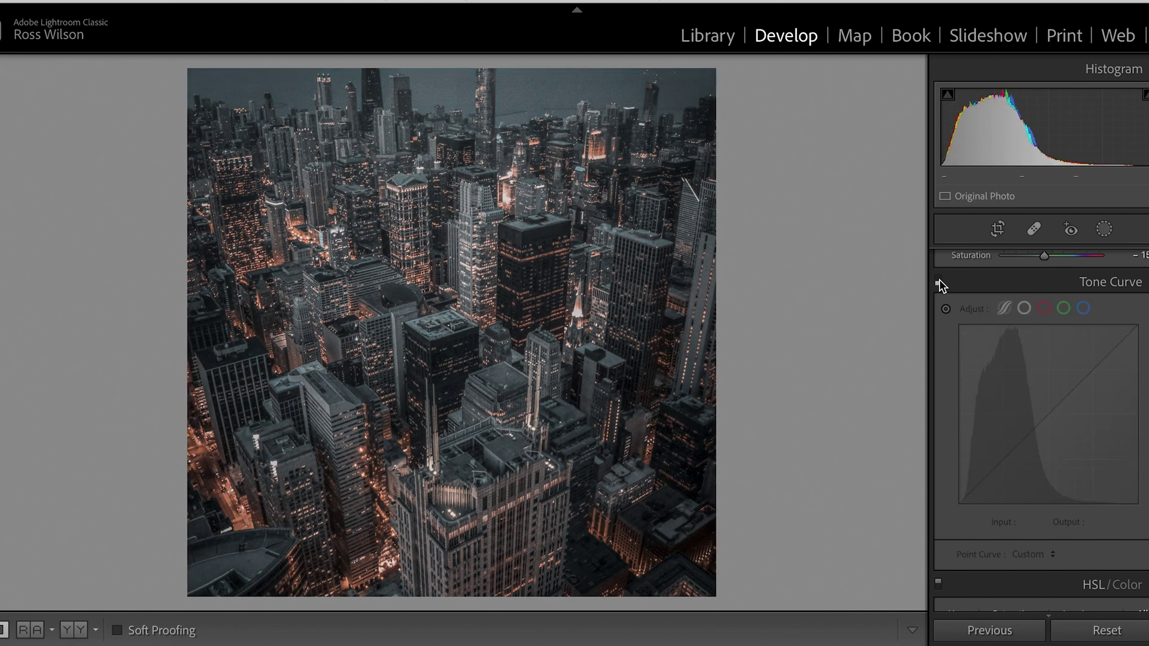
{"action": "left_click", "coordinate": [939, 279]}
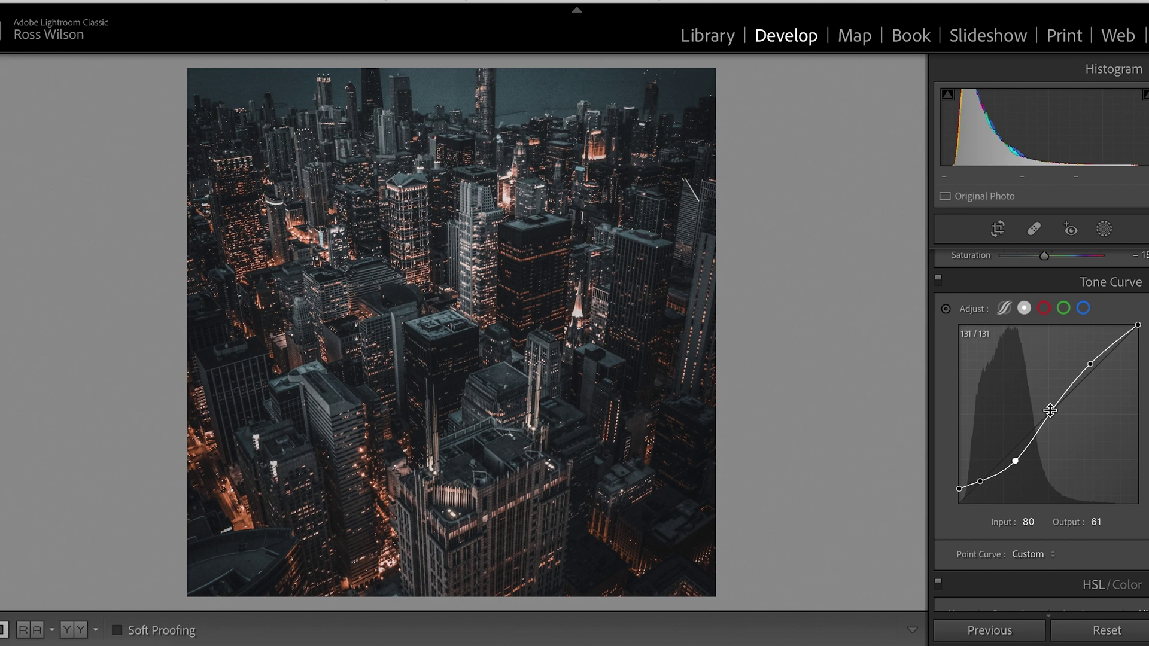
{"action": "mouse_move", "coordinate": [1051, 411]}
{"action": "left_mouse_down"}
{"action": "mouse_move", "coordinate": [1054, 421]}
{"action": "mouse_move", "coordinate": [1044, 412]}
{"action": "left_mouse_up"}
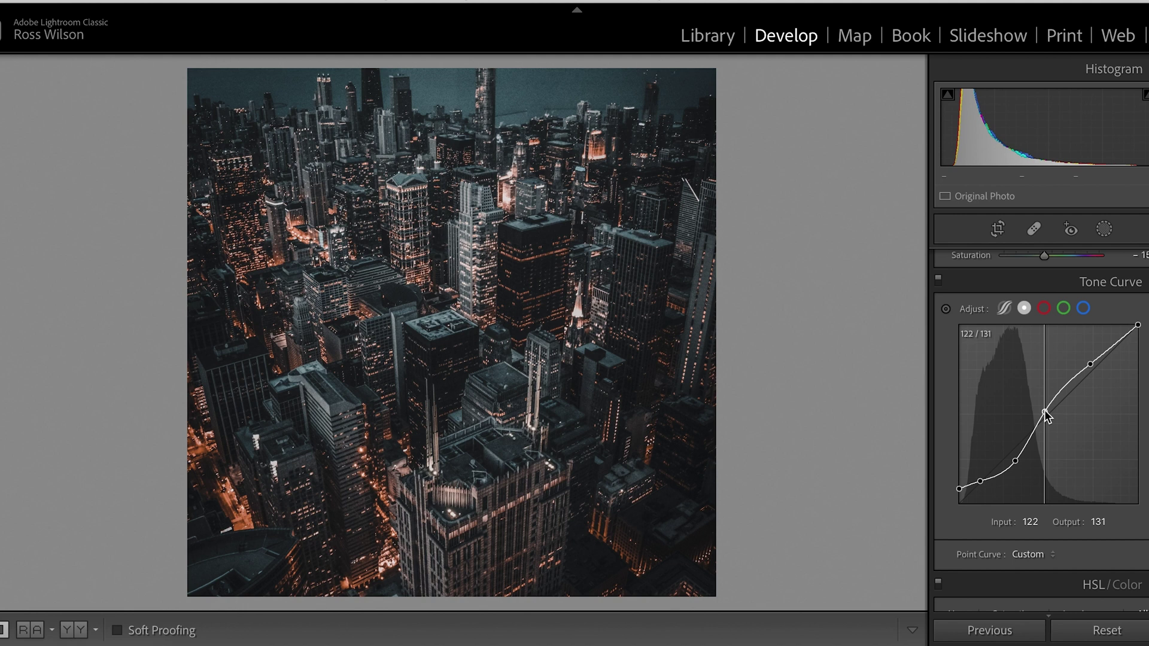
{"action": "left_click_drag", "start_coordinate": [1045, 411], "coordinate": [1051, 420]}
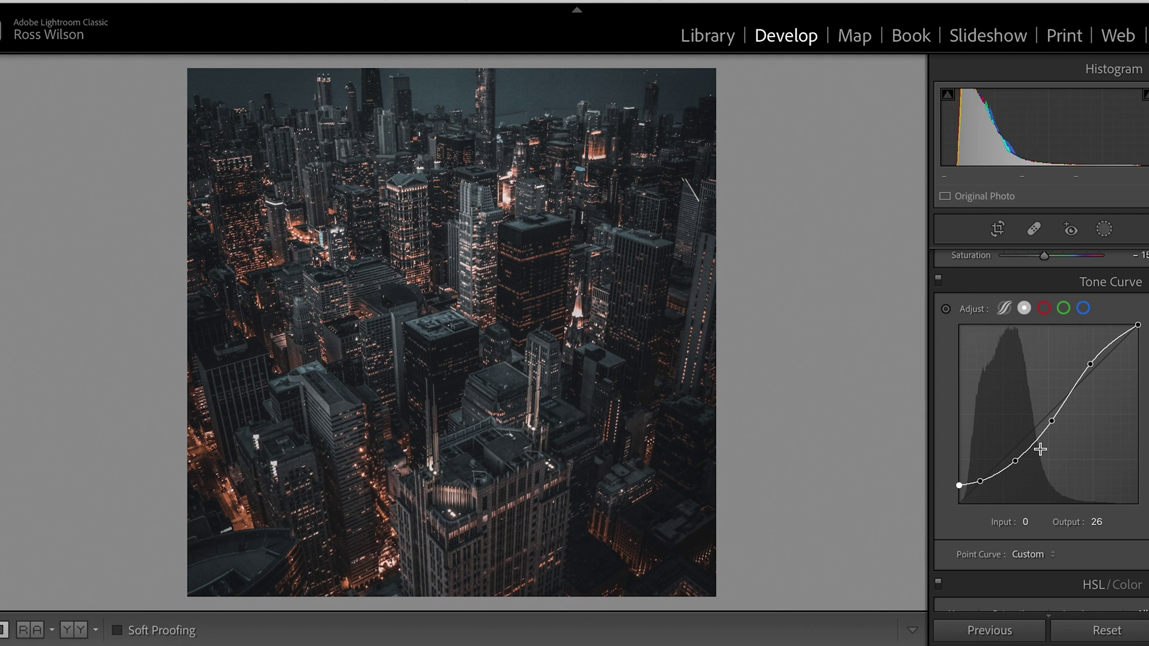
Lower the white point to soften highlights and set the deep-shadow point near 35/34.
{"action": "mouse_move", "coordinate": [1137, 326]}
{"action": "left_mouse_down"}
{"action": "mouse_move", "coordinate": [1138, 371]}
{"action": "mouse_move", "coordinate": [1138, 333]}
{"action": "left_mouse_up"}
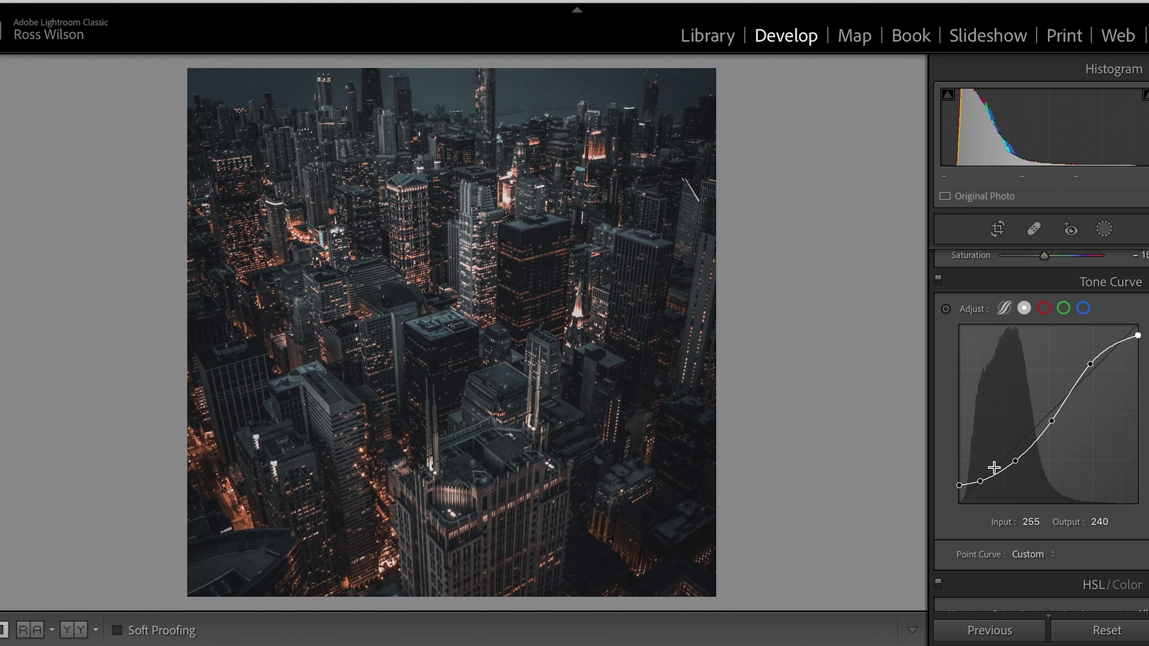
{"action": "mouse_move", "coordinate": [979, 482]}
{"action": "left_mouse_down"}
{"action": "mouse_move", "coordinate": [983, 467]}
{"action": "mouse_move", "coordinate": [983, 482]}
{"action": "left_mouse_up"}
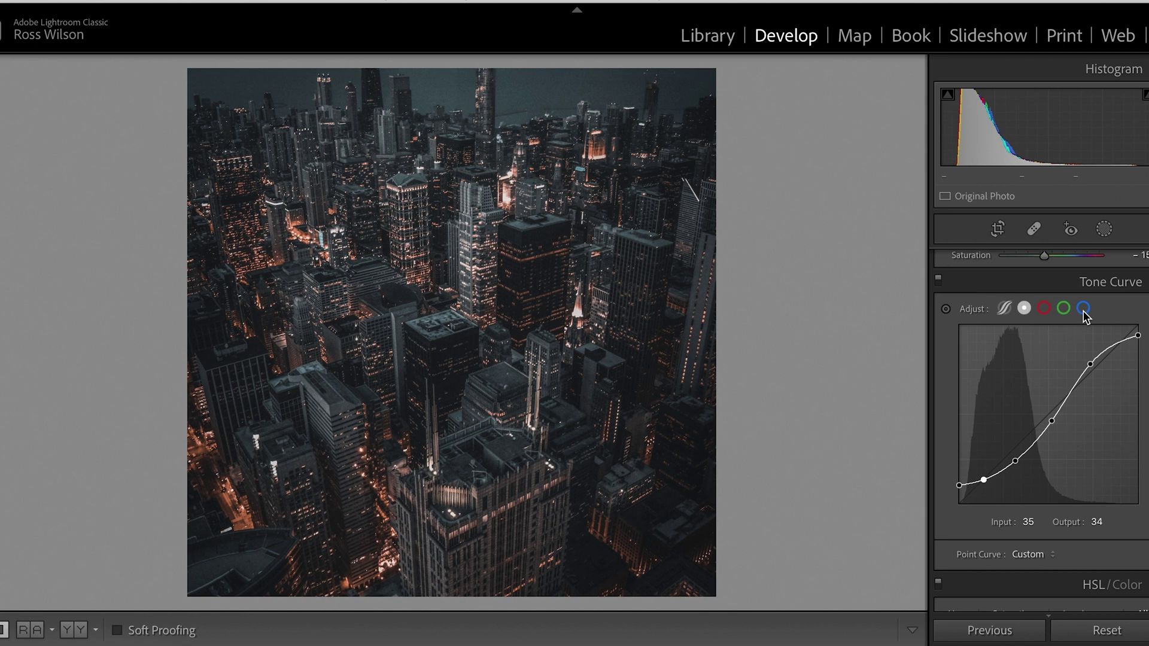
{"action": "left_click", "coordinate": [1083, 309]}
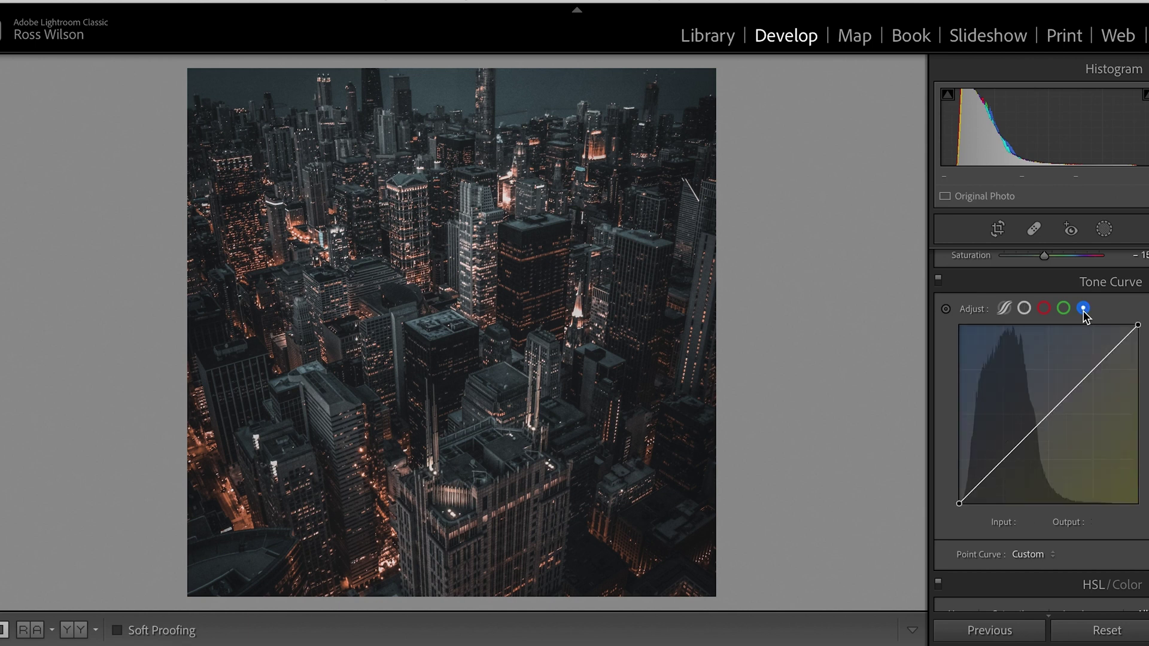
Make a blue-channel S-curve with shadows at 72/55 and highlights raised to about 185/202.
{"action": "left_click", "coordinate": [1004, 460]}
{"action": "left_click", "coordinate": [1049, 413]}
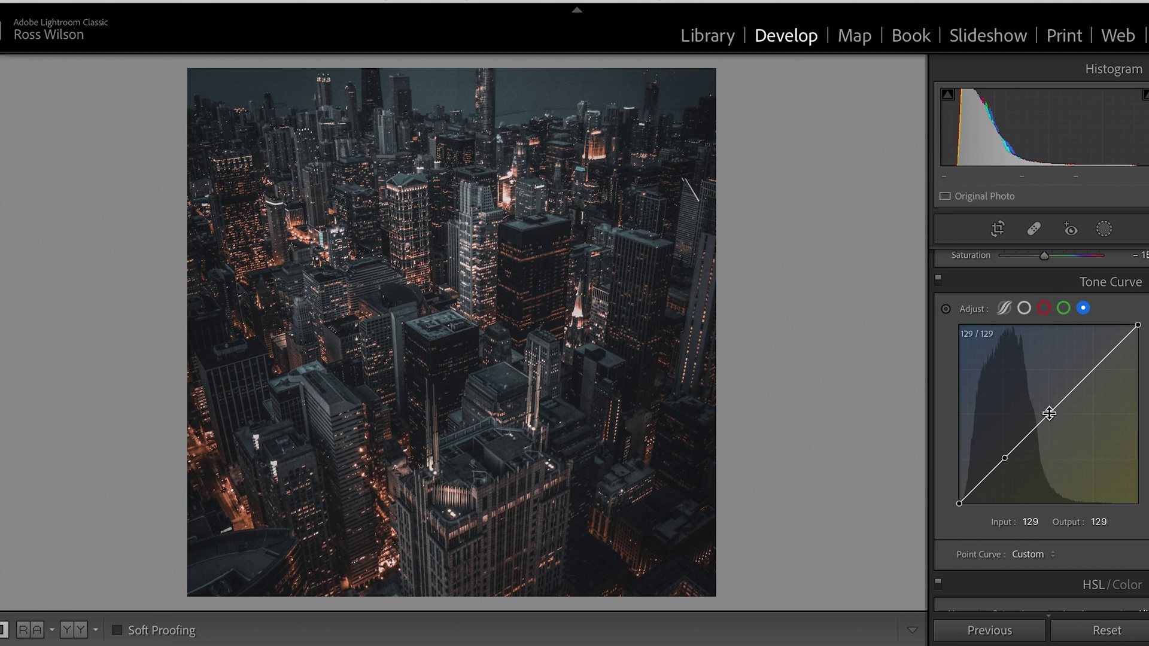
{"action": "left_click", "coordinate": [1092, 371]}
{"action": "left_click_drag", "start_coordinate": [1006, 458], "coordinate": [1009, 464]}
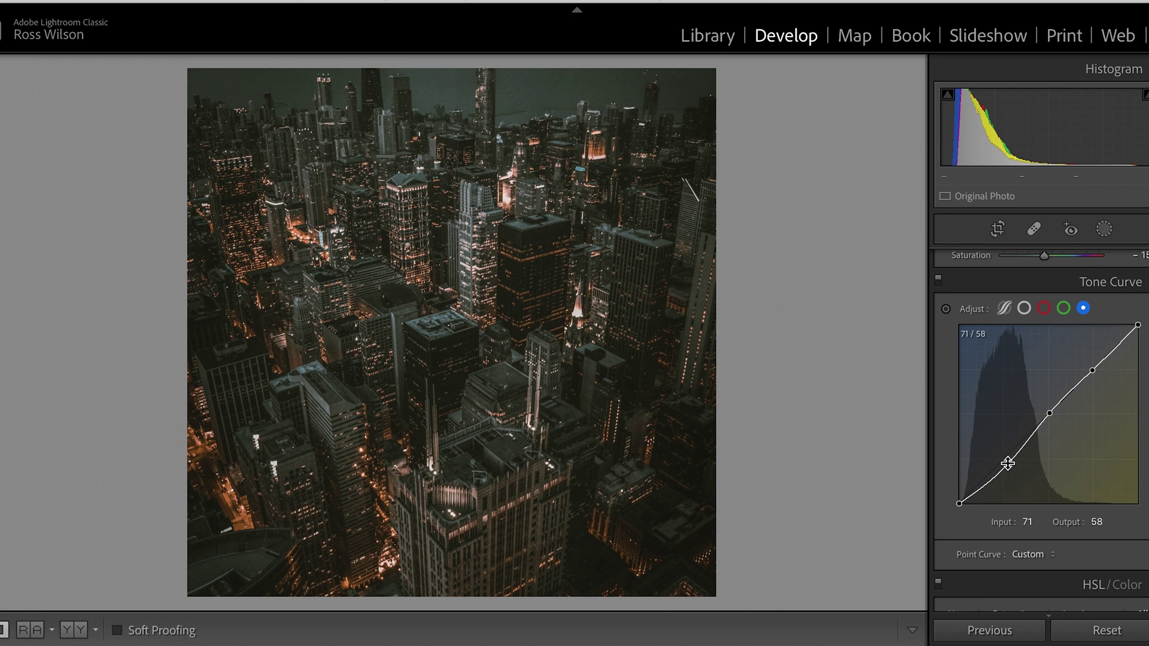
{"action": "left_click", "coordinate": [1093, 370]}
{"action": "left_click_drag", "start_coordinate": [1093, 372], "coordinate": [1091, 364]}
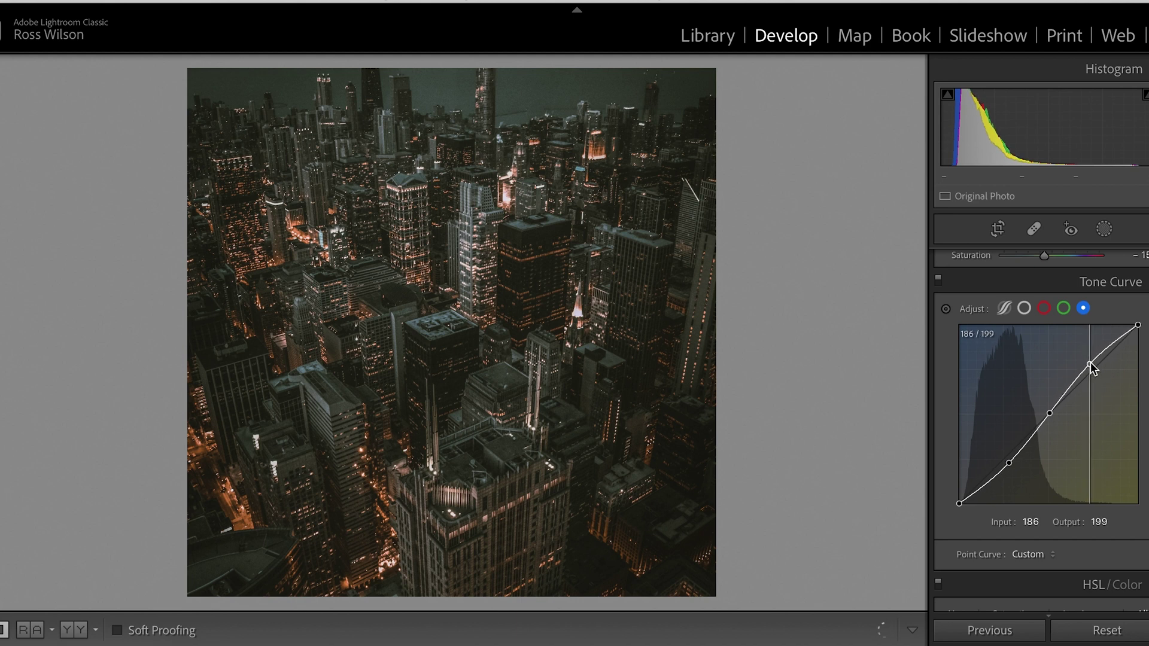
{"action": "left_click_drag", "start_coordinate": [1010, 464], "coordinate": [1009, 466]}
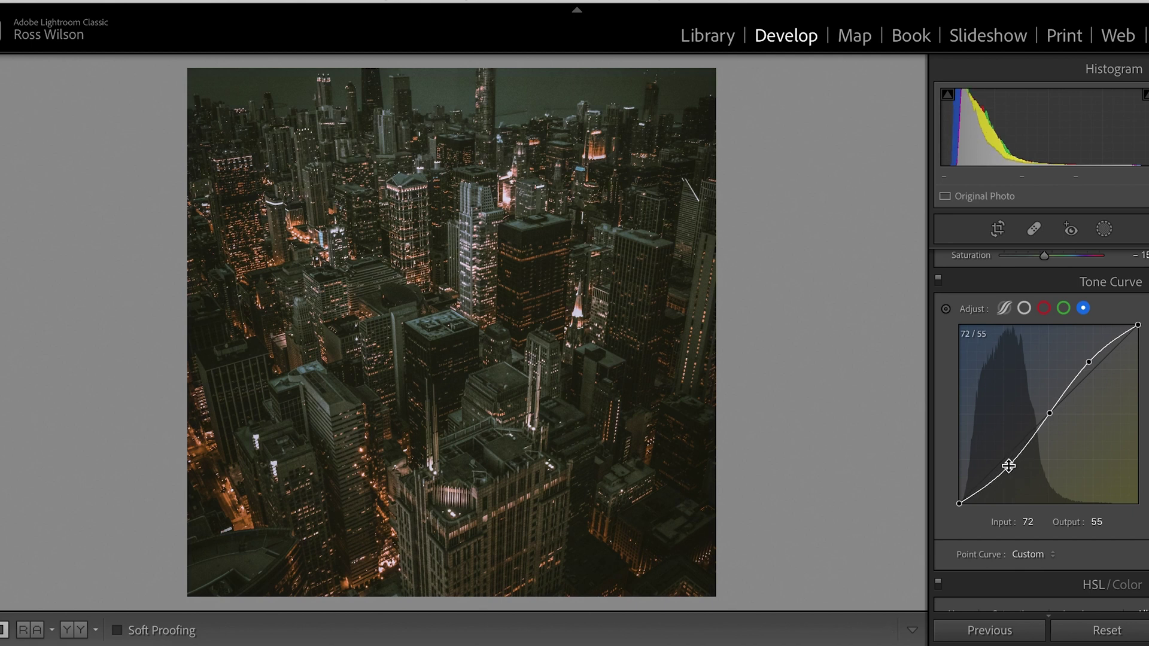
{"action": "left_click", "coordinate": [1064, 309]}
Make a green-channel S-curve with shadows at about 71/55 and highlights at 184/200.
{"action": "left_click", "coordinate": [1004, 459]}
{"action": "left_click", "coordinate": [1047, 416]}
{"action": "left_click", "coordinate": [1093, 368]}
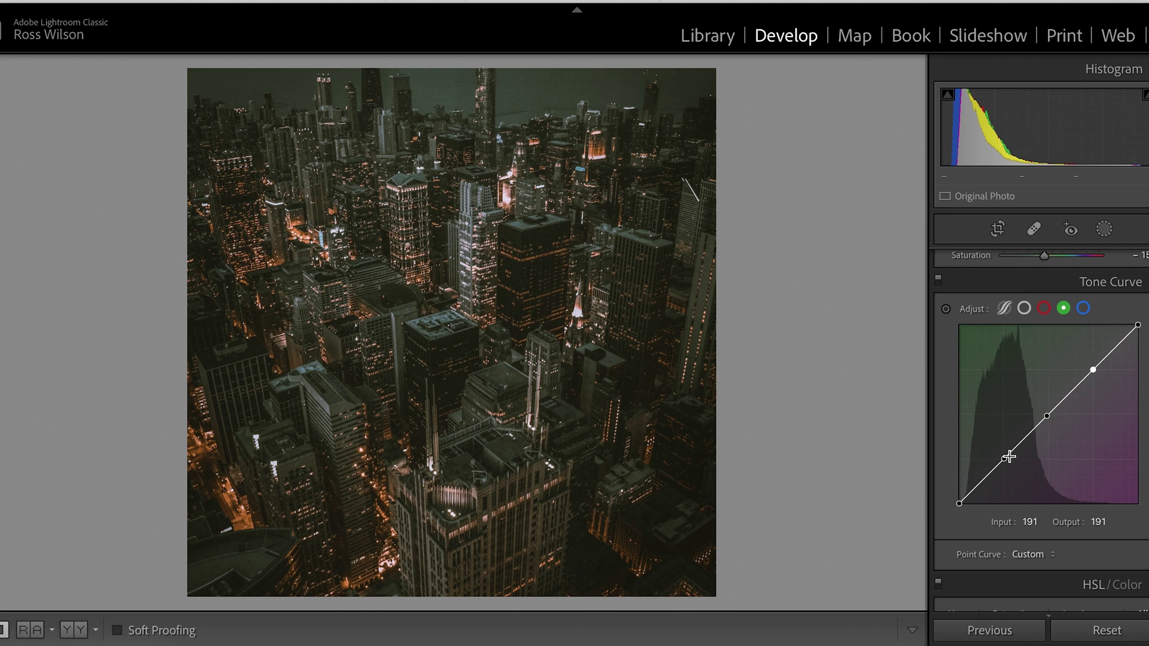
{"action": "left_click_drag", "start_coordinate": [1007, 457], "coordinate": [1009, 466]}
{"action": "left_click_drag", "start_coordinate": [1093, 370], "coordinate": [1090, 363]}
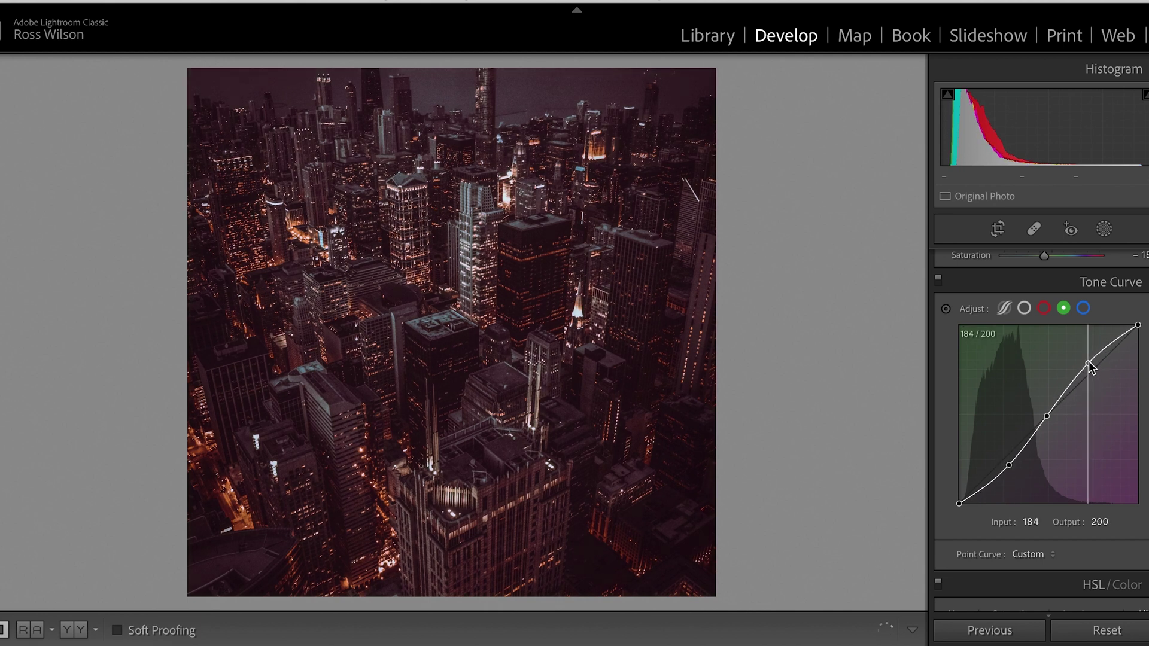
{"action": "left_click", "coordinate": [1044, 308]}
Add three points to the red curve and pull its shadows down to about 76/57.
{"action": "left_click", "coordinate": [1005, 459]}
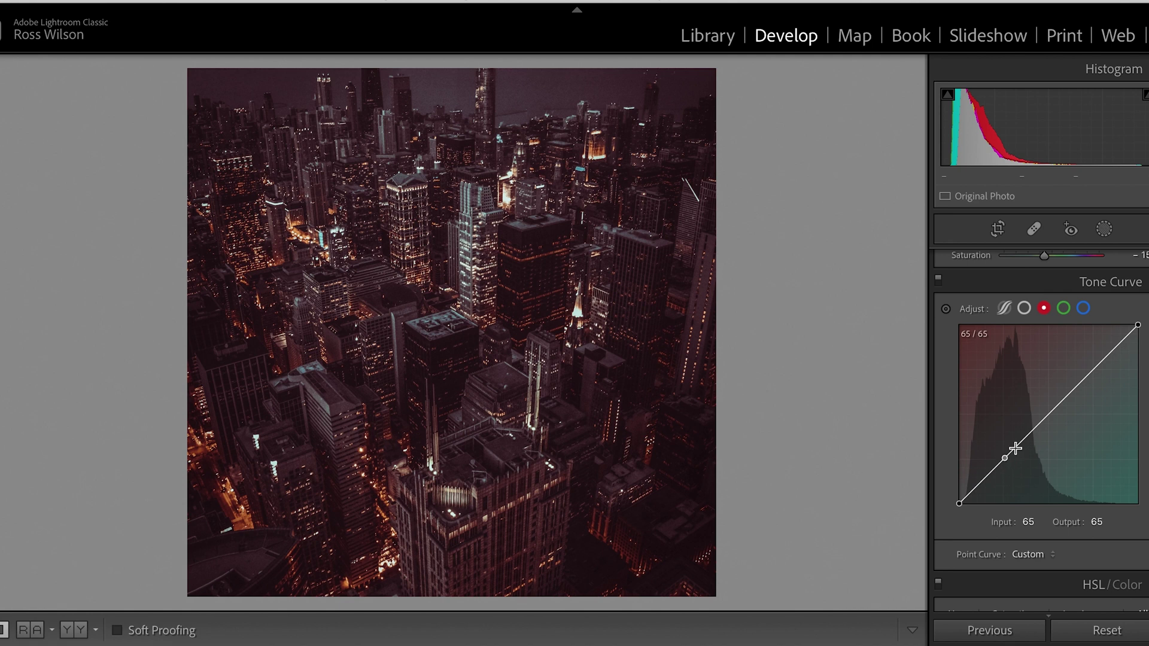
{"action": "left_click", "coordinate": [1048, 414]}
{"action": "left_click", "coordinate": [1090, 371]}
{"action": "left_click_drag", "start_coordinate": [1005, 458], "coordinate": [1007, 465]}
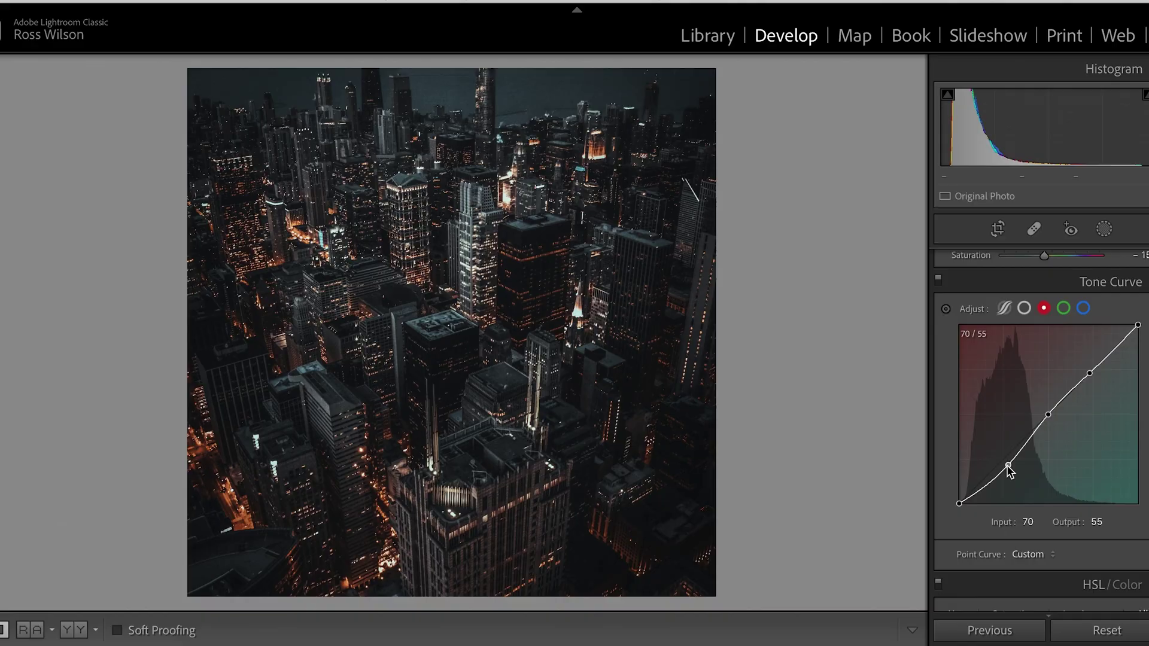
{"action": "left_click_drag", "start_coordinate": [1008, 465], "coordinate": [1008, 471]}
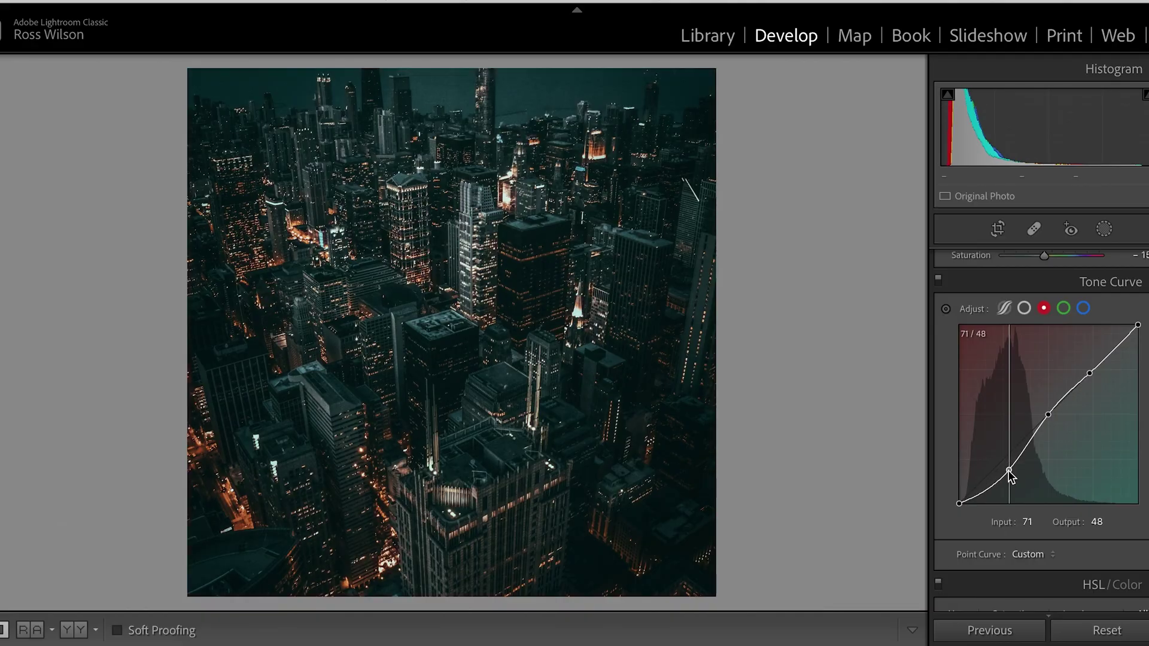
{"action": "left_click_drag", "start_coordinate": [1009, 473], "coordinate": [981, 494]}
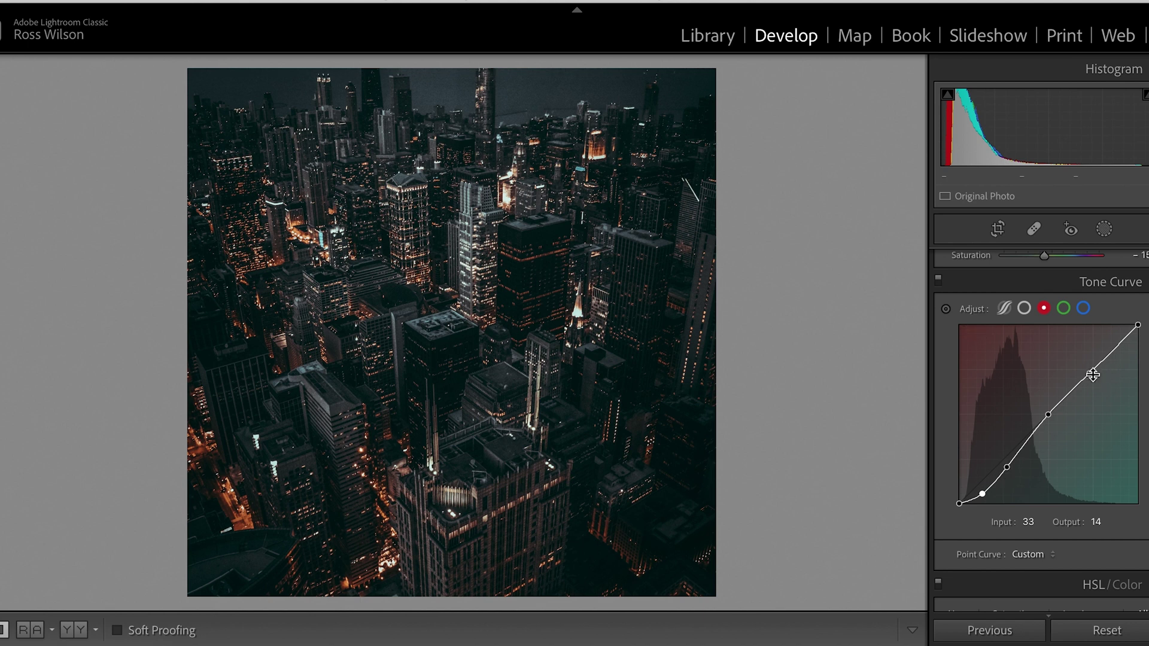
Lift the red curve's upper point above the diagonal to 180/203.
{"action": "left_click_drag", "start_coordinate": [1090, 373], "coordinate": [1086, 362]}
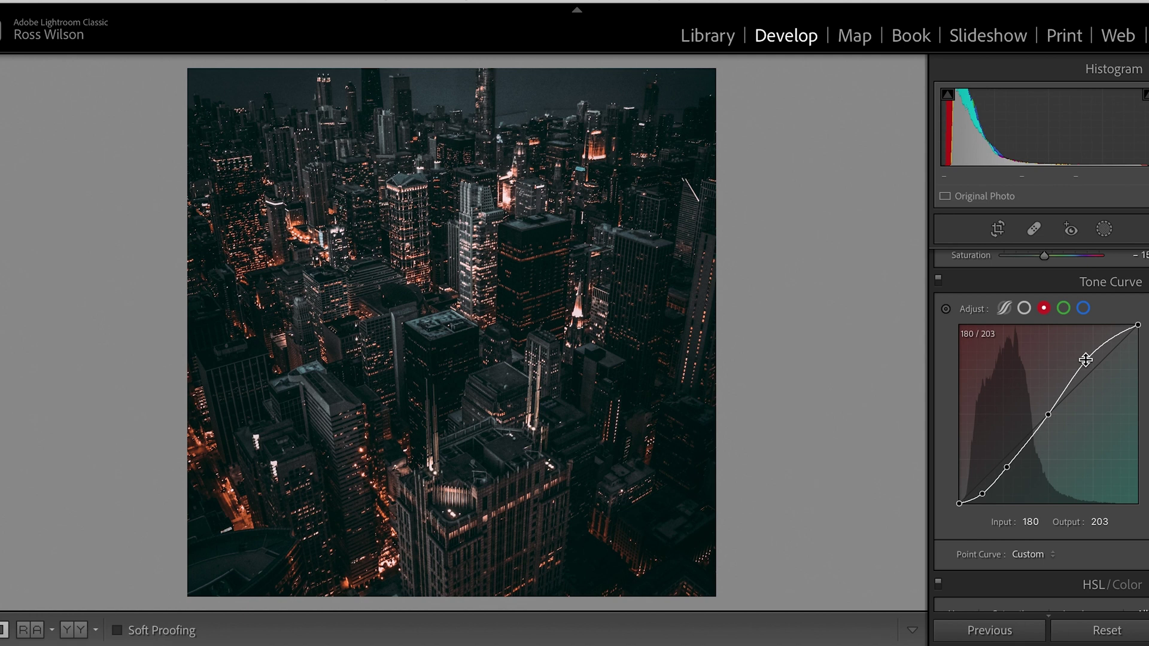
{"action": "left_click_drag", "start_coordinate": [1004, 469], "coordinate": [1013, 466]}
{"action": "left_click", "coordinate": [1064, 308]}
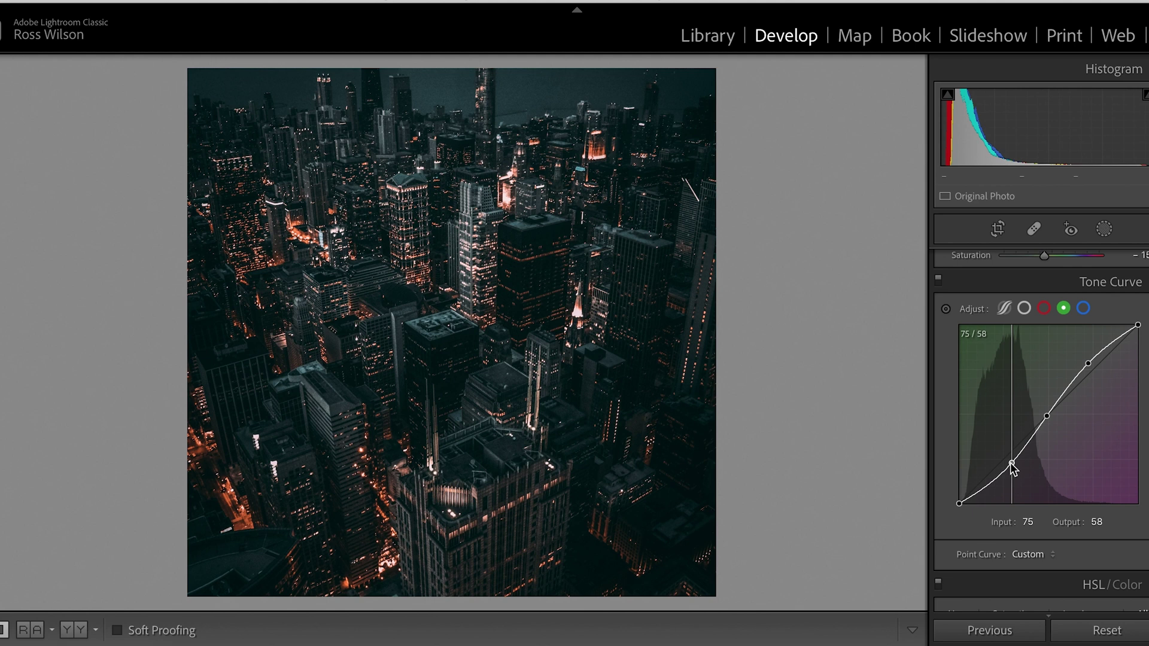
Set the RGB curve's low point to 36/48 and midtone to 130/117, then compare before/after.
{"action": "left_click", "coordinate": [1023, 308]}
{"action": "left_click_drag", "start_coordinate": [1020, 465], "coordinate": [985, 470]}
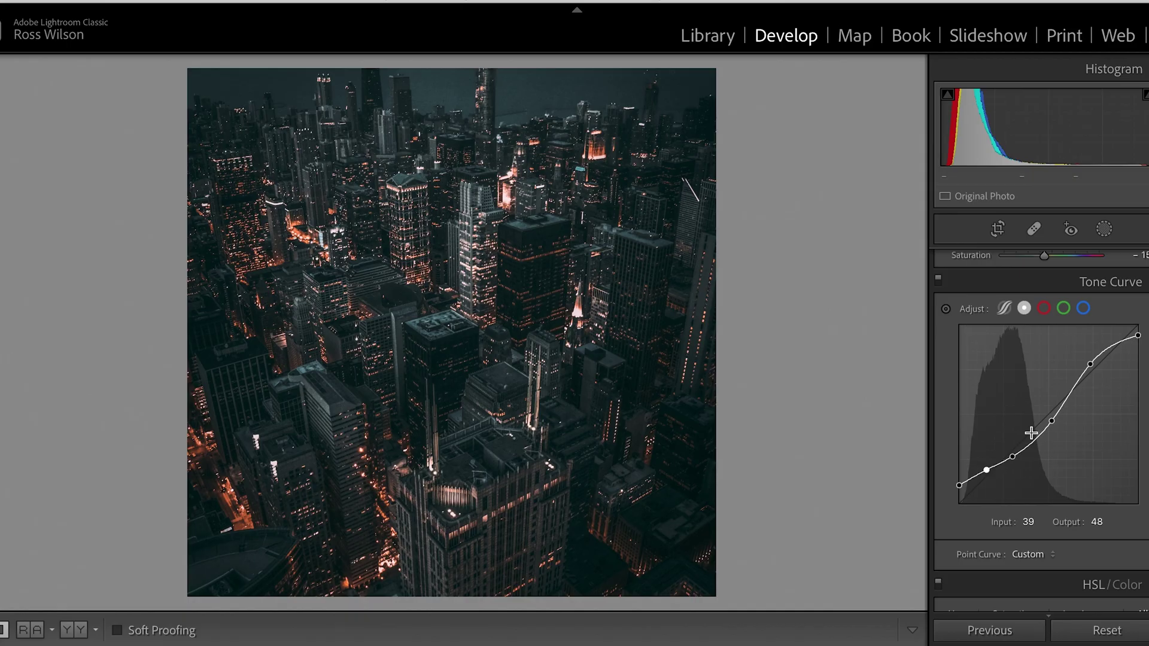
{"action": "mouse_move", "coordinate": [1051, 421]}
{"action": "left_mouse_down"}
{"action": "mouse_move", "coordinate": [1046, 411]}
{"action": "mouse_move", "coordinate": [1049, 421]}
{"action": "left_mouse_up"}
{"action": "left_click_drag", "start_coordinate": [986, 471], "coordinate": [985, 471]}
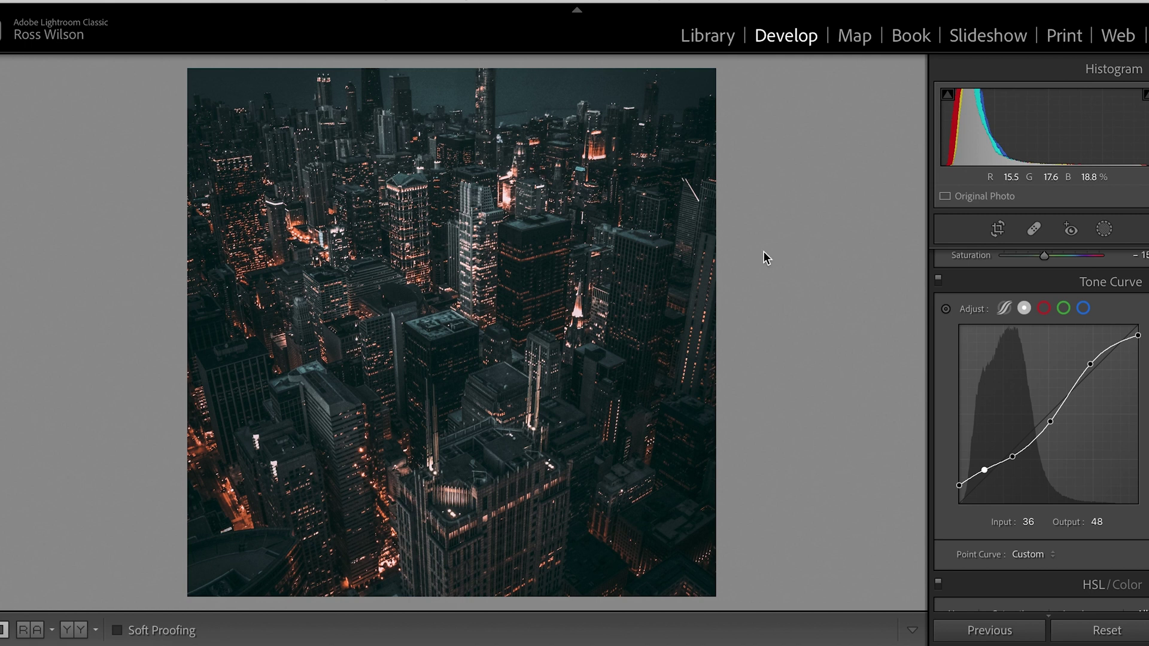
{"action": "left_click", "coordinate": [939, 279]}
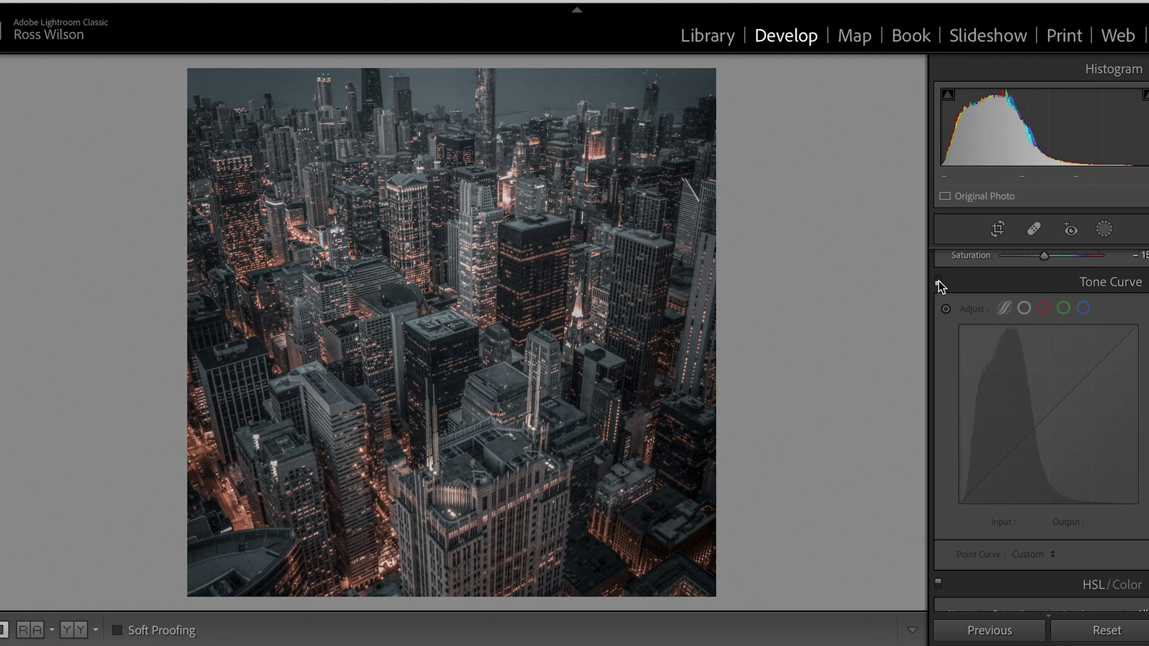
{"action": "left_click", "coordinate": [938, 280]}
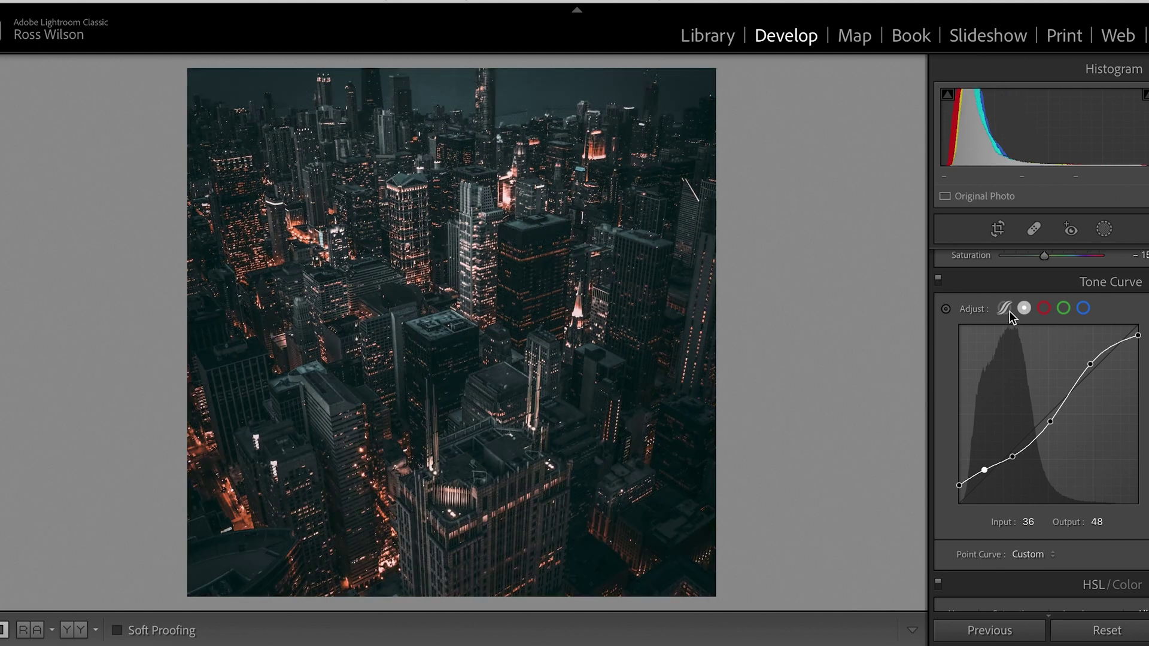
In parametric mode, raise Shadows to +20, lower Lights and Darks slightly, and reset Highlights to 0.
{"action": "left_click", "coordinate": [1005, 309]}
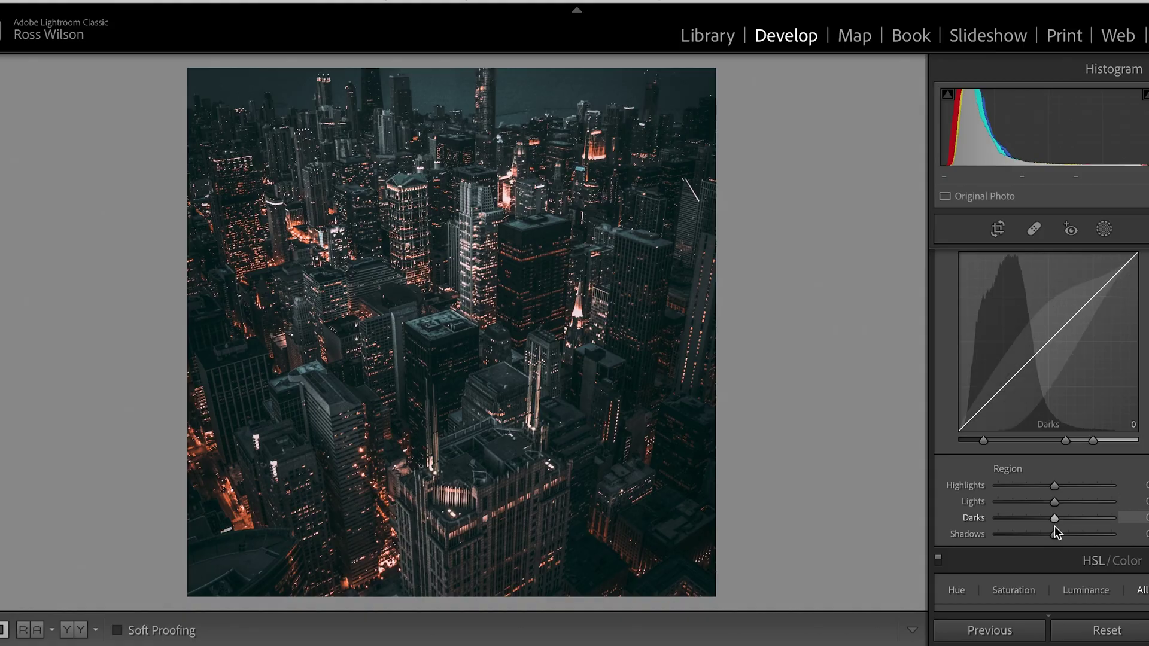
{"action": "left_click_drag", "start_coordinate": [1054, 536], "coordinate": [1060, 536]}
{"action": "mouse_move", "coordinate": [1054, 518]}
{"action": "left_mouse_down"}
{"action": "mouse_move", "coordinate": [1097, 533]}
{"action": "mouse_move", "coordinate": [1066, 534]}
{"action": "left_mouse_up"}
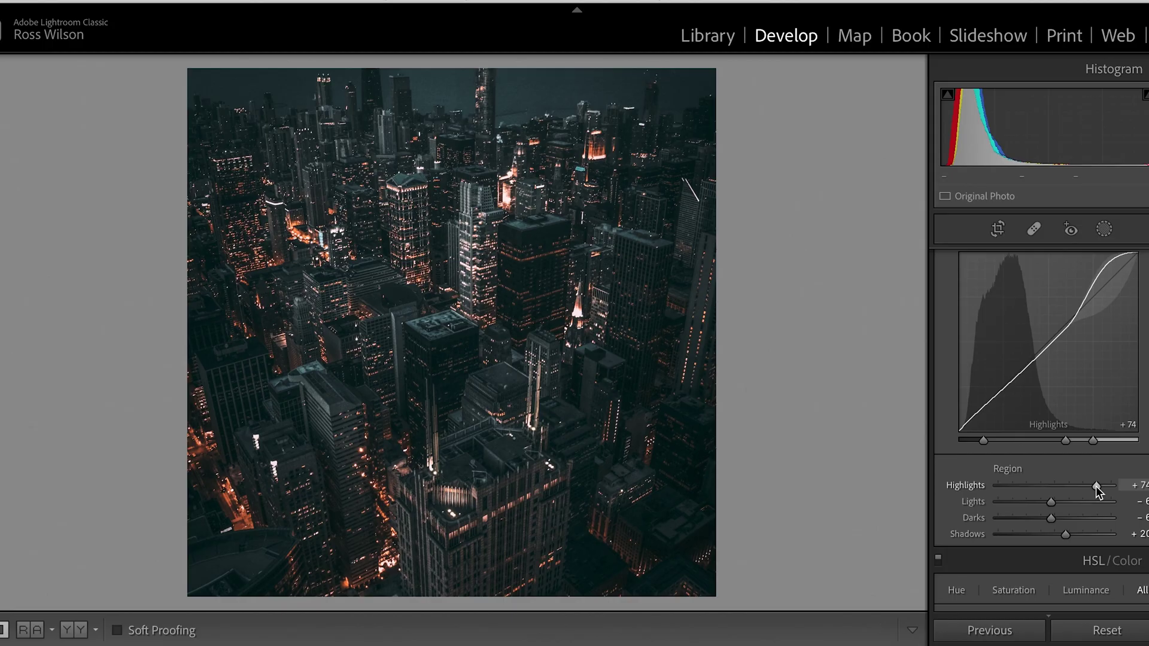
{"action": "left_click_drag", "start_coordinate": [1097, 486], "coordinate": [1014, 484]}
{"action": "double_click", "coordinate": [1015, 484]}
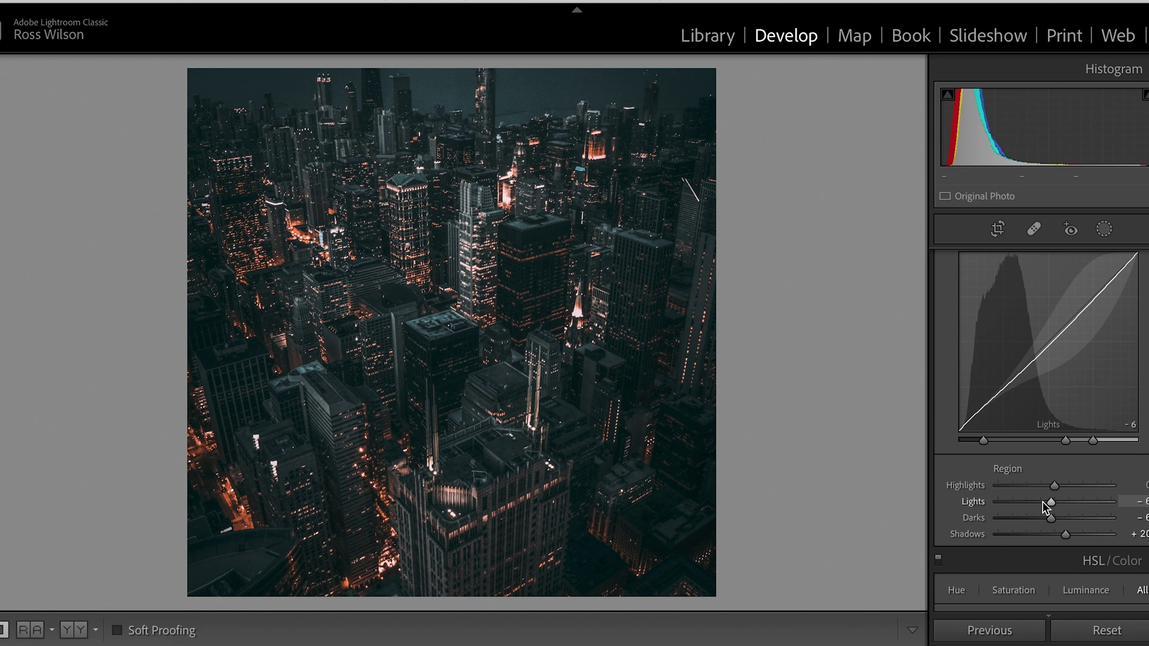
{"action": "mouse_move", "coordinate": [1050, 518]}
{"action": "left_mouse_down"}
{"action": "mouse_move", "coordinate": [1014, 518]}
{"action": "mouse_move", "coordinate": [1061, 517]}
{"action": "mouse_move", "coordinate": [1047, 519]}
{"action": "left_mouse_up"}
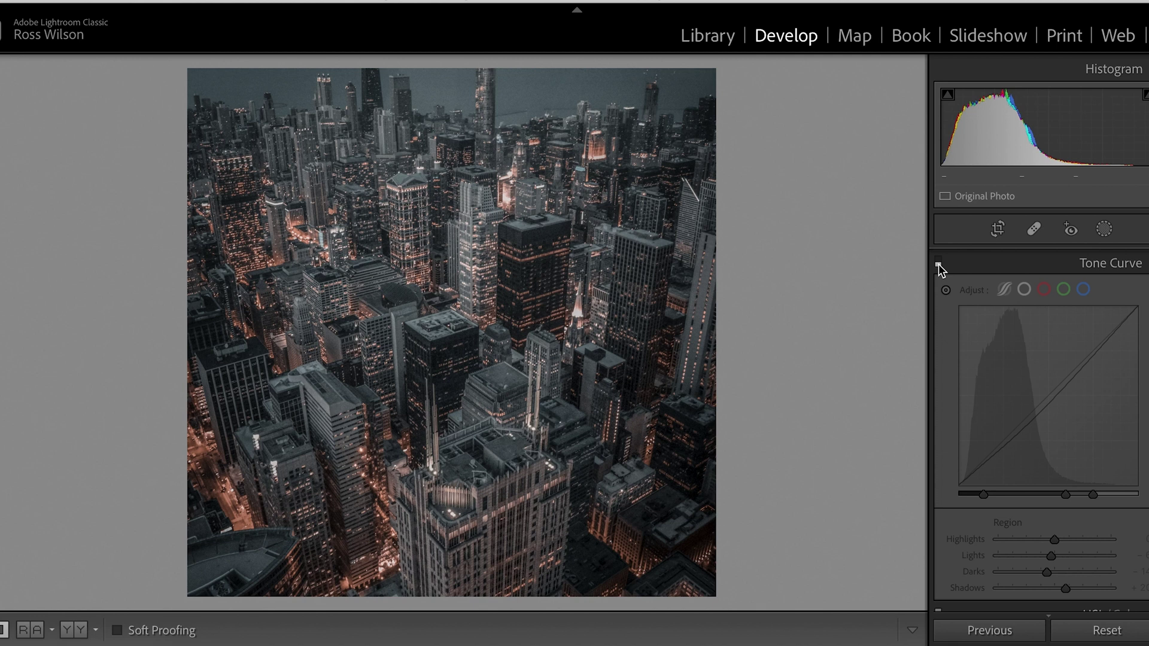
Re-enable the Tone Curve and show the custom RGB point curve with its 36/48 low point.
{"action": "left_click", "coordinate": [938, 264]}
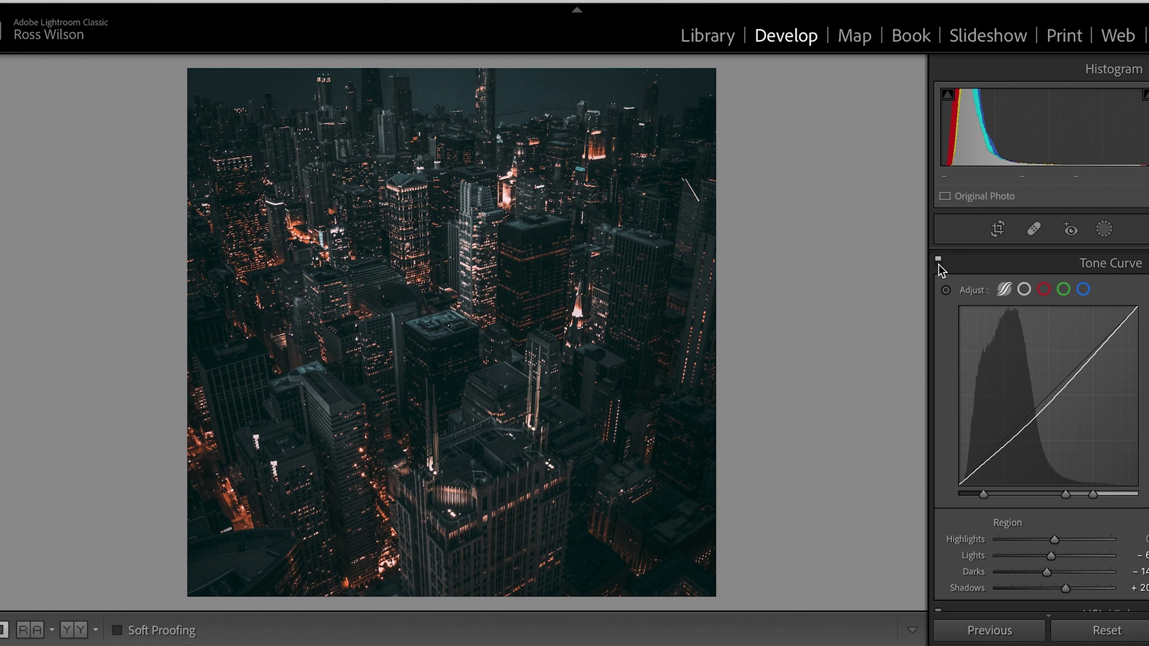
{"action": "left_click", "coordinate": [1024, 290]}
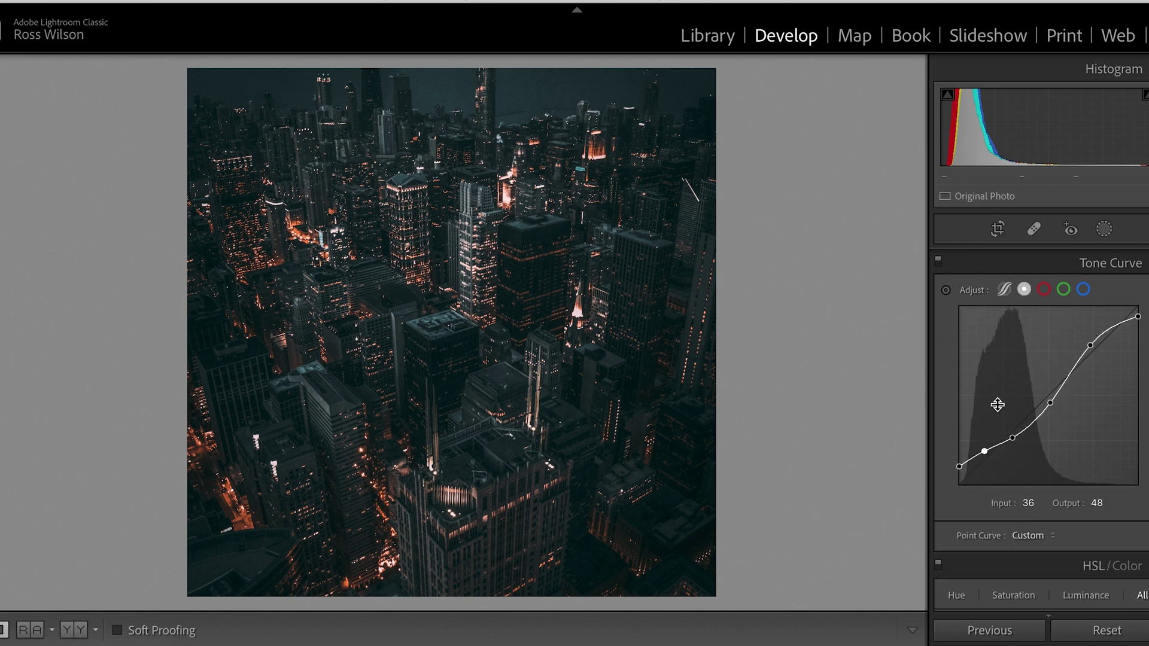
{"action": "scroll", "coordinate": [1020, 410], "scroll_direction": "up", "scroll_amount": 5}
{"action": "scroll", "coordinate": [1020, 410], "scroll_direction": "down", "scroll_amount": 5}
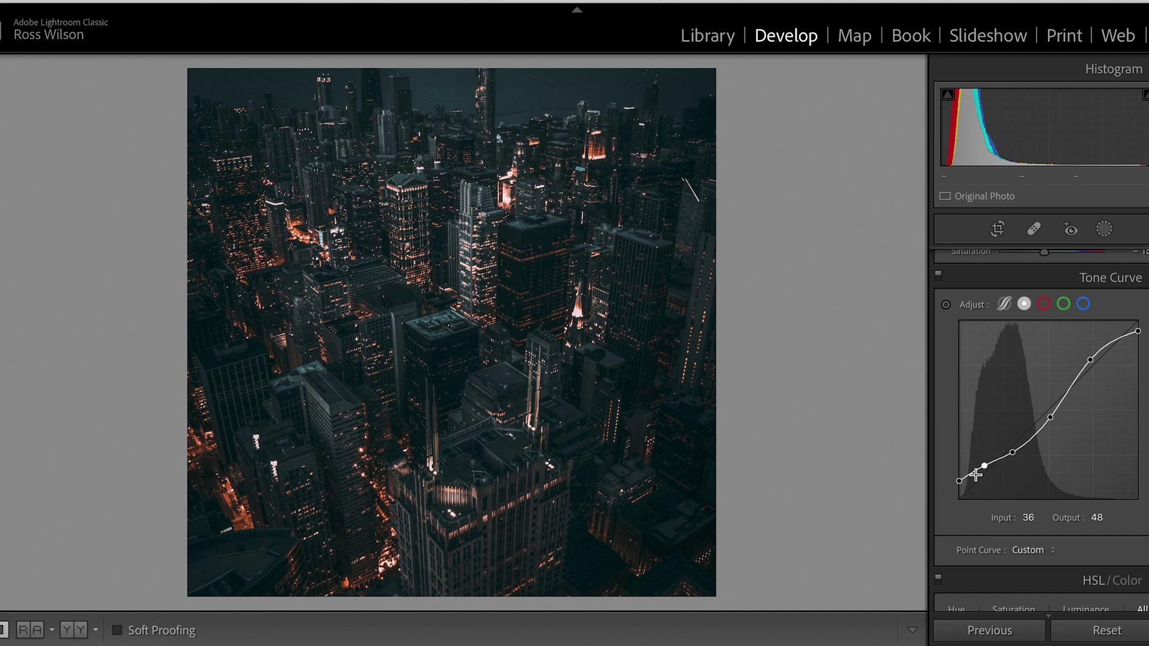
{"action": "scroll", "coordinate": [976, 474], "scroll_direction": "up", "scroll_amount": 5}
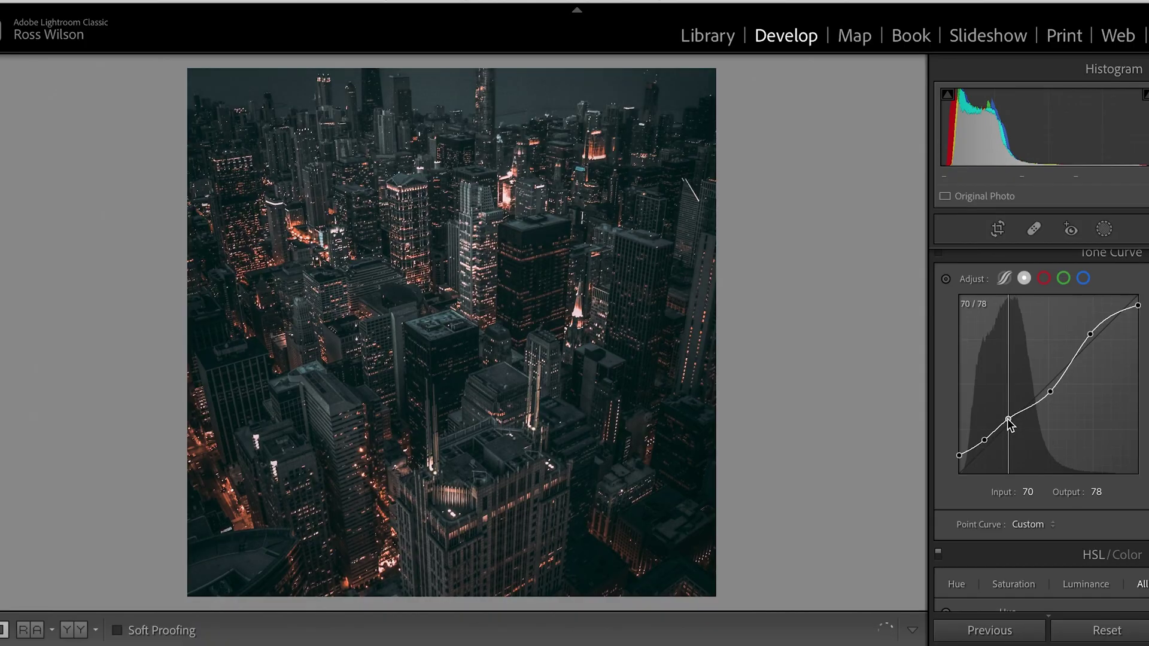
Adjust the lower RGB curve points, undoing a stray point, and raise the black point to about 0/35 for faded blacks.
{"action": "left_click_drag", "start_coordinate": [984, 441], "coordinate": [982, 436]}
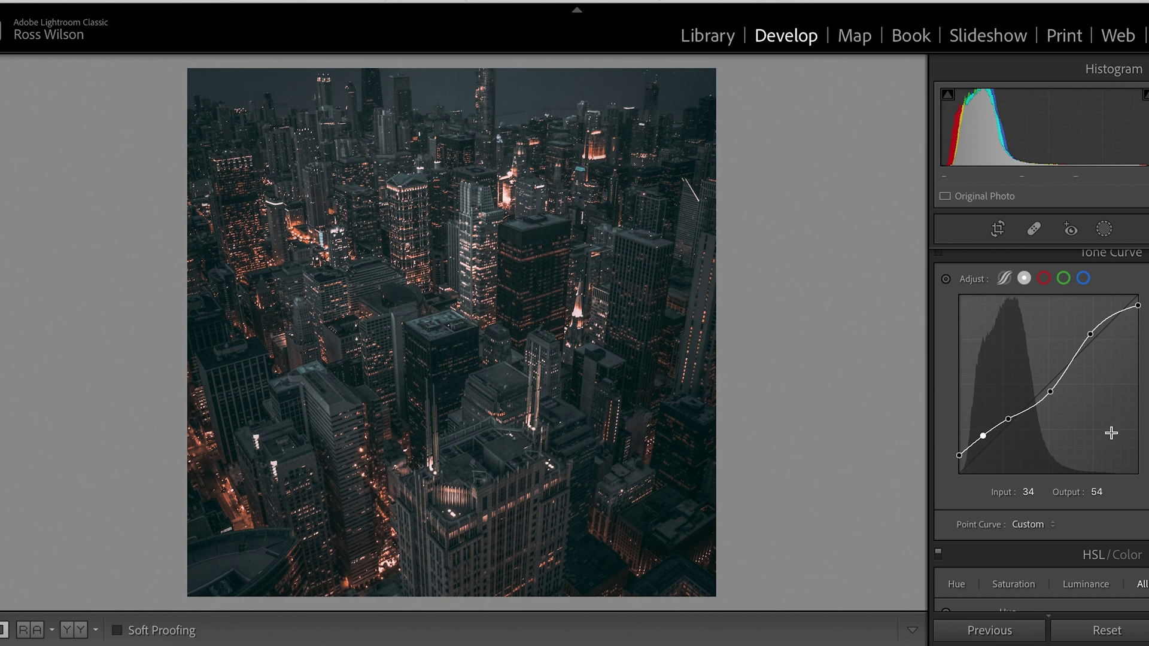
{"action": "mouse_move", "coordinate": [1010, 423]}
{"action": "left_mouse_down"}
{"action": "mouse_move", "coordinate": [1012, 437]}
{"action": "mouse_move", "coordinate": [991, 433]}
{"action": "left_mouse_up"}
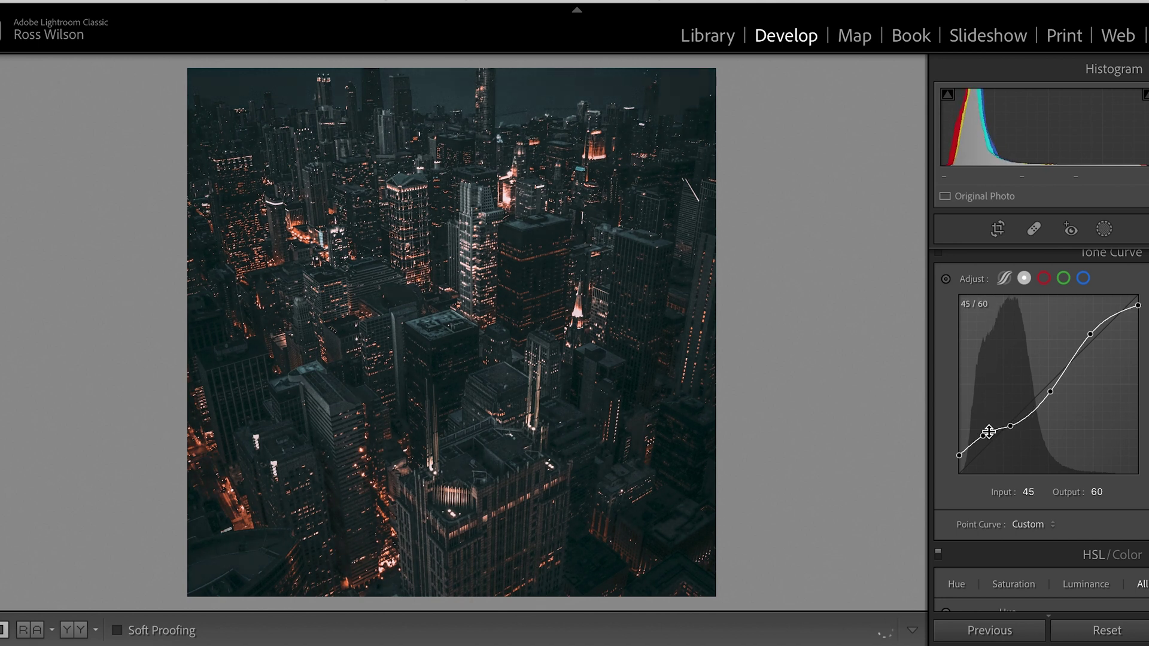
{"action": "key", "text": "ctrl+z"}
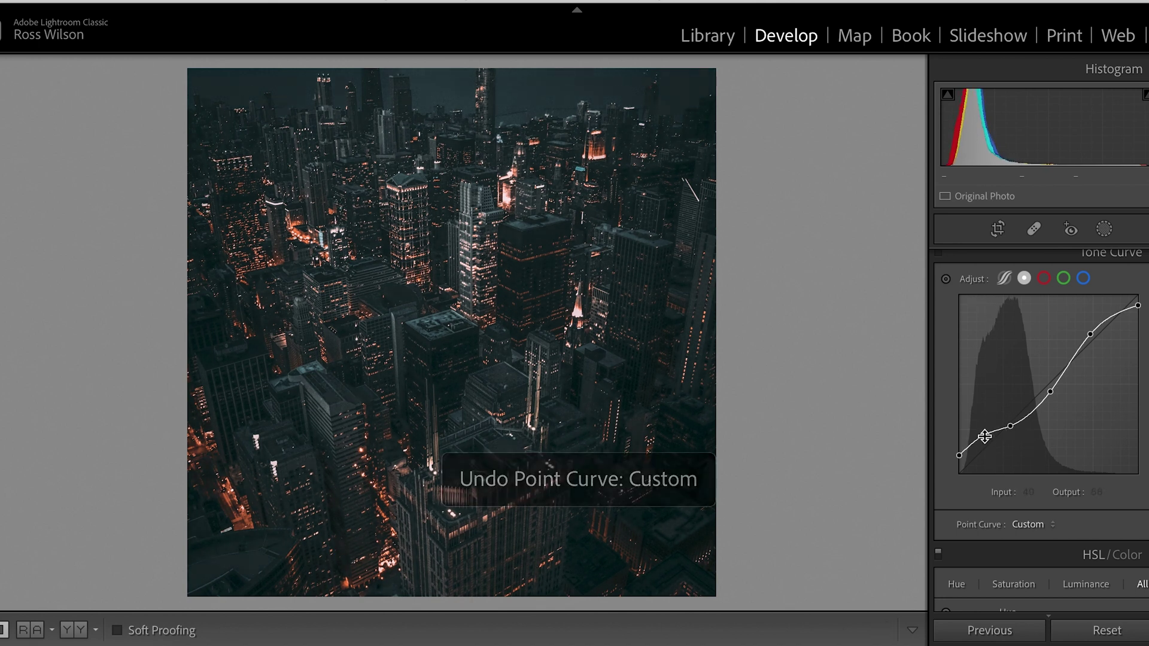
{"action": "left_click_drag", "start_coordinate": [985, 437], "coordinate": [1008, 422]}
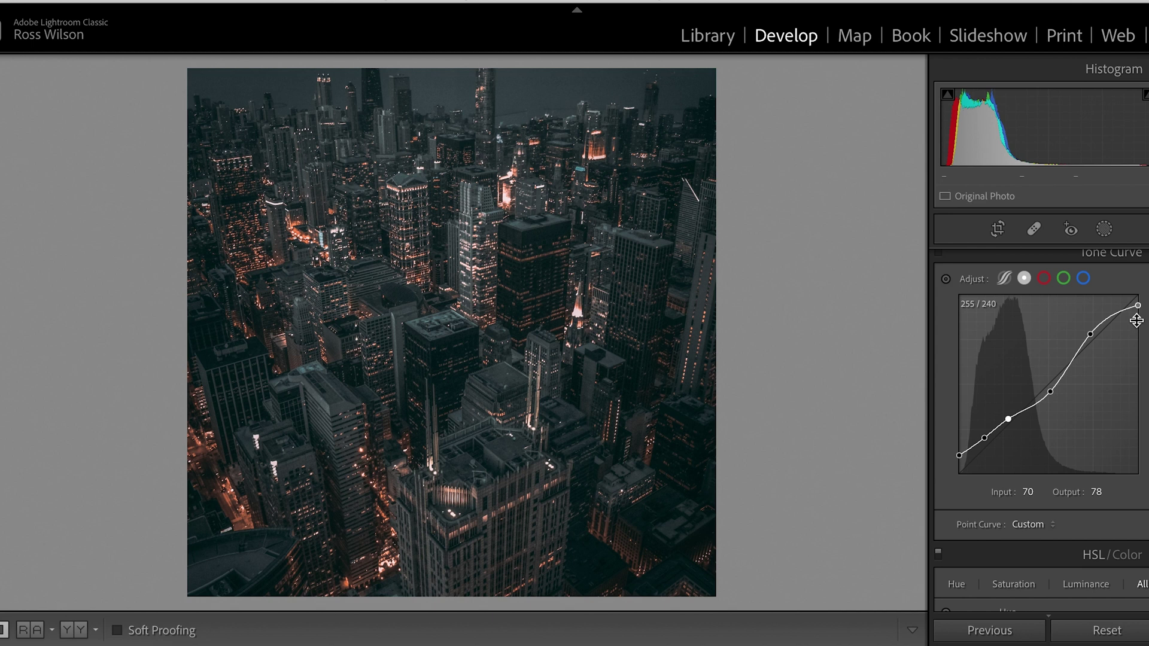
{"action": "left_click_drag", "start_coordinate": [959, 456], "coordinate": [957, 453]}
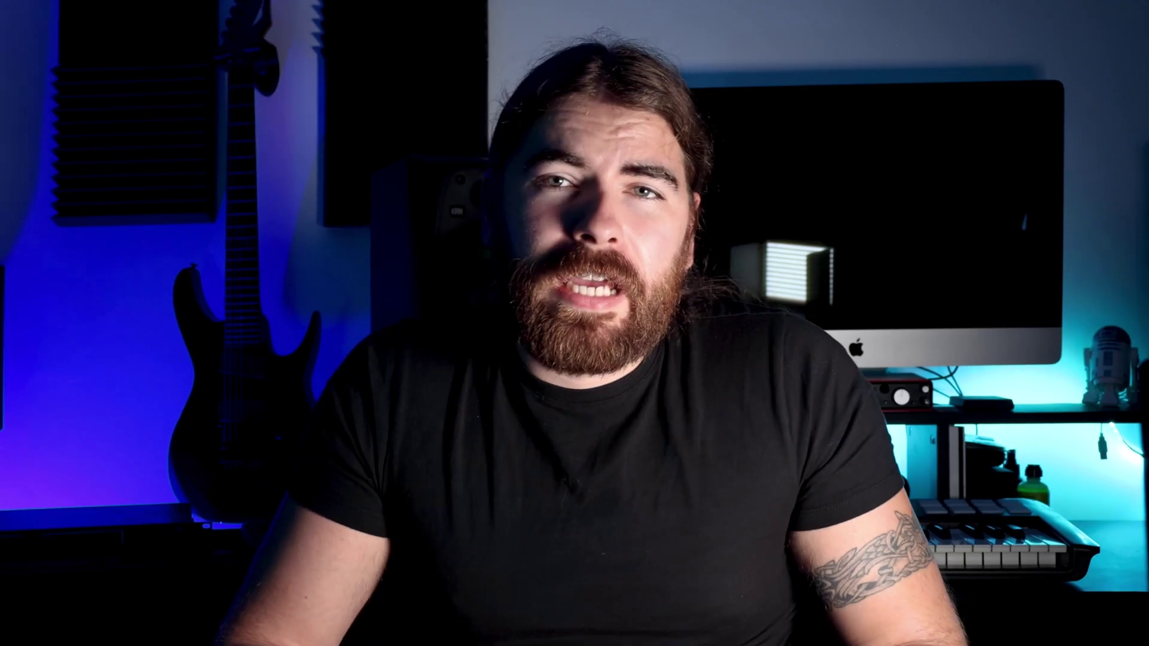